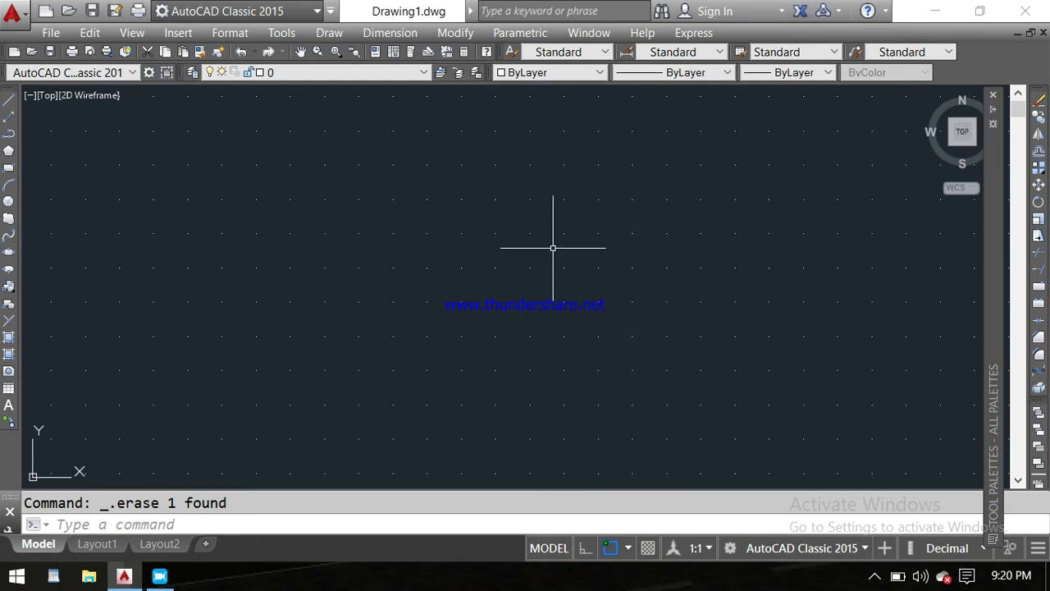
Step: Zoom in and out over the empty drawing and cancel the leftover pending command
{"action": "scroll", "coordinate": [510, 230], "scroll_direction": "up", "scroll_amount": 4}
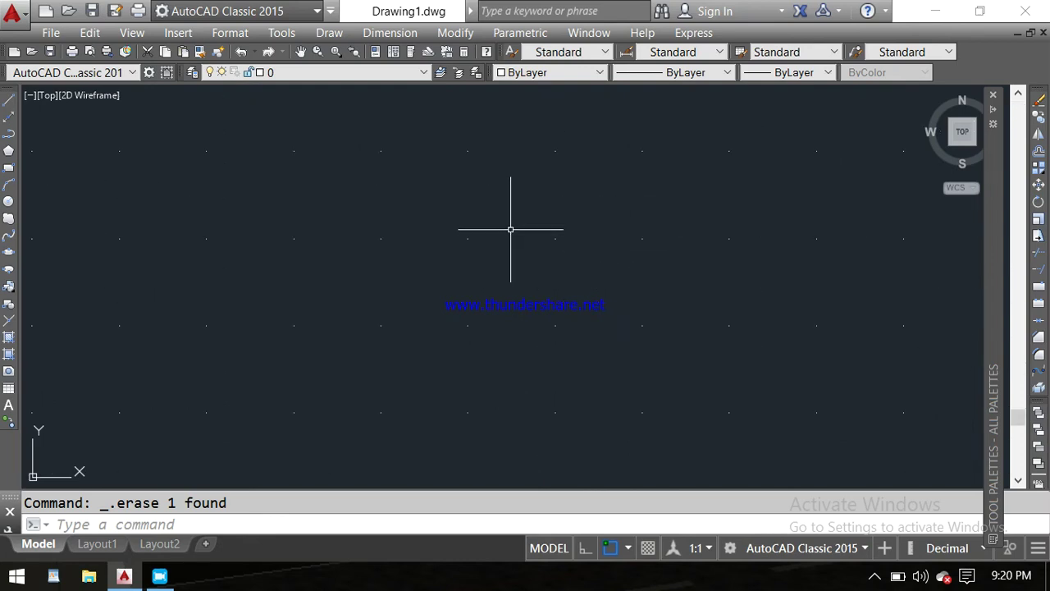
{"action": "scroll", "coordinate": [510, 229], "scroll_direction": "down", "scroll_amount": 2}
{"action": "scroll", "coordinate": [510, 229], "scroll_direction": "down", "scroll_amount": 2}
{"action": "scroll", "coordinate": [510, 230], "scroll_direction": "up", "scroll_amount": 3}
{"action": "scroll", "coordinate": [510, 230], "scroll_direction": "up", "scroll_amount": 3}
{"action": "scroll", "coordinate": [510, 230], "scroll_direction": "down", "scroll_amount": 2}
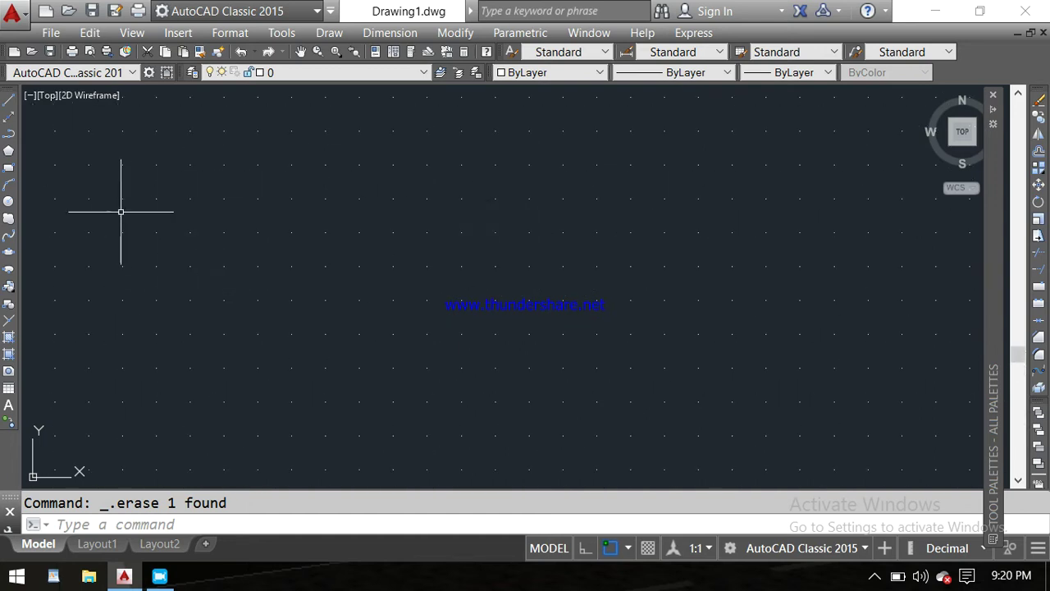
{"action": "scroll", "coordinate": [114, 207], "scroll_direction": "up", "scroll_amount": 2}
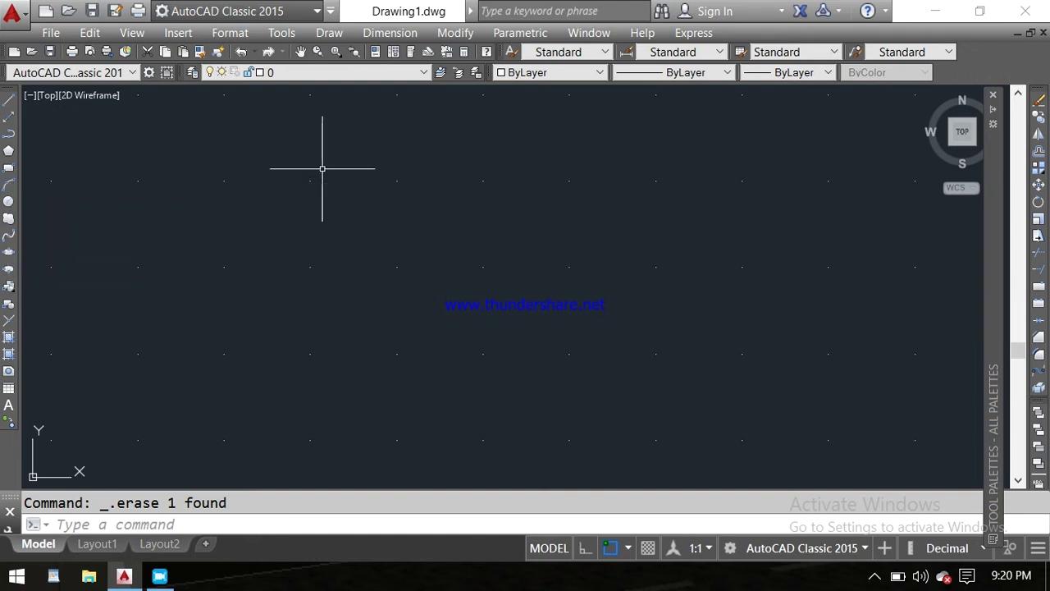
{"action": "scroll", "coordinate": [342, 176], "scroll_direction": "down", "scroll_amount": 2}
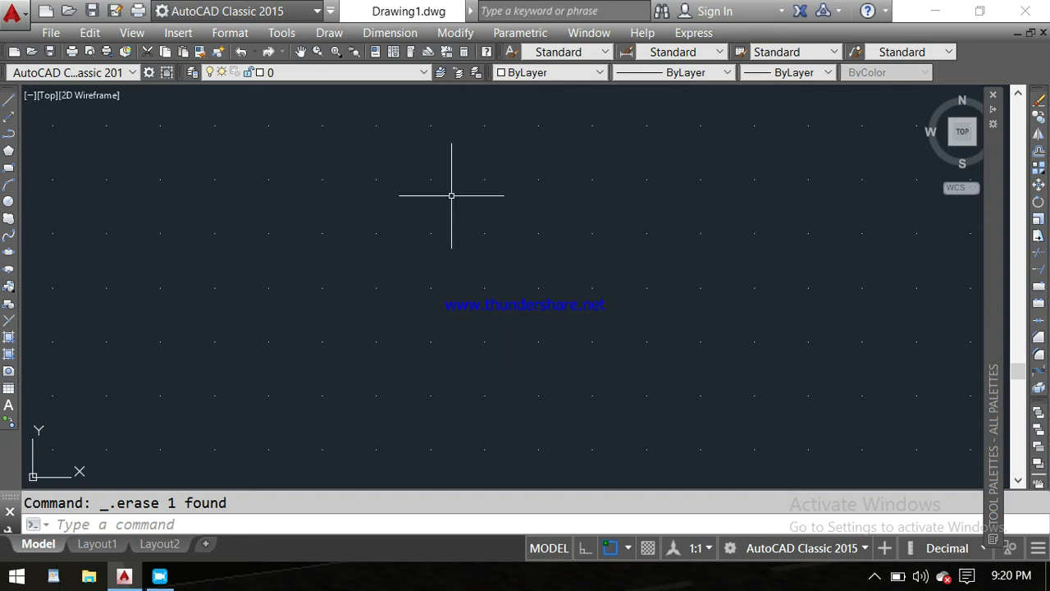
{"action": "scroll", "coordinate": [451, 195], "scroll_direction": "up", "scroll_amount": 2}
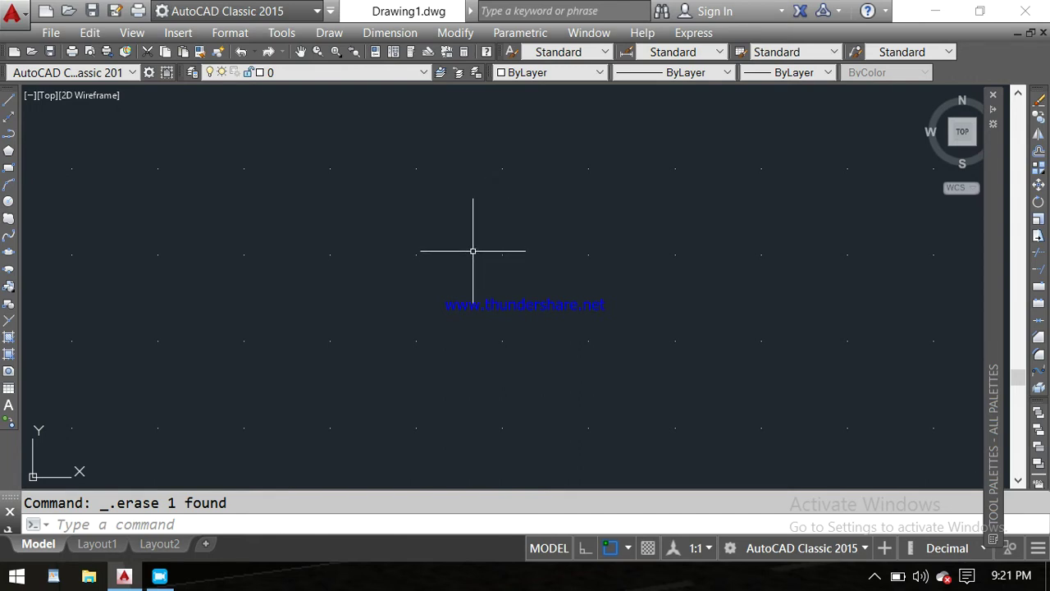
{"action": "key", "text": "Escape"}
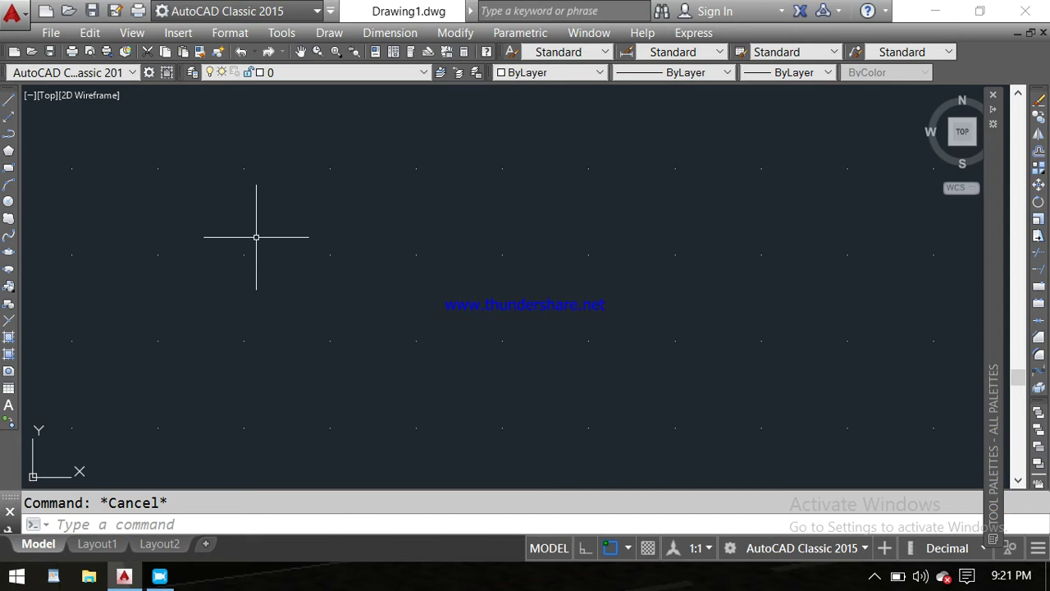
Step: Draw a six-sided polygon inscribed in a circle just above the middle of the canvas
{"action": "type", "text": "p"}
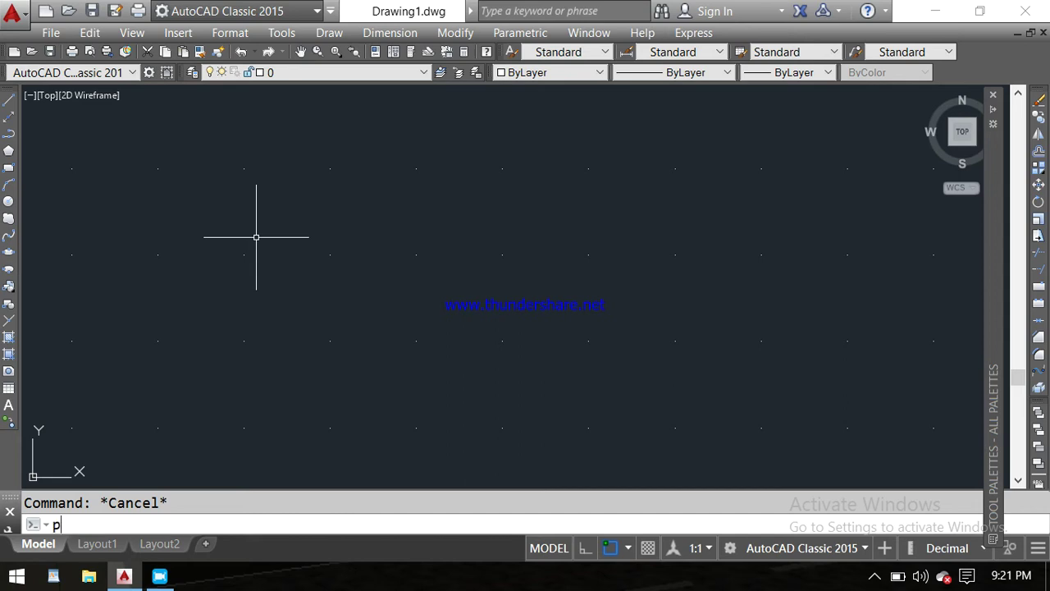
{"action": "type", "text": "ol"}
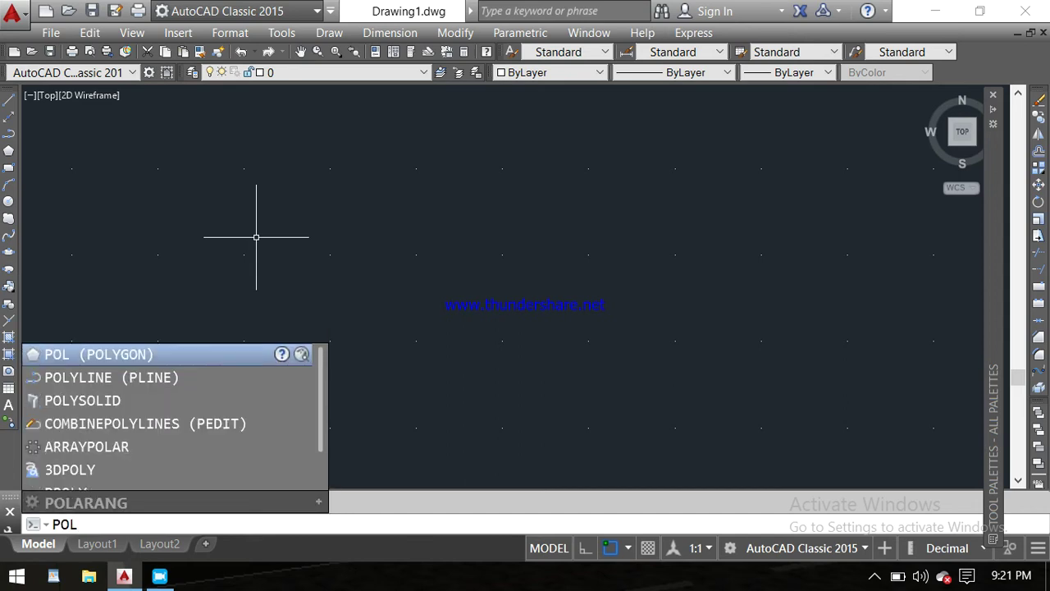
{"action": "key", "text": "Return"}
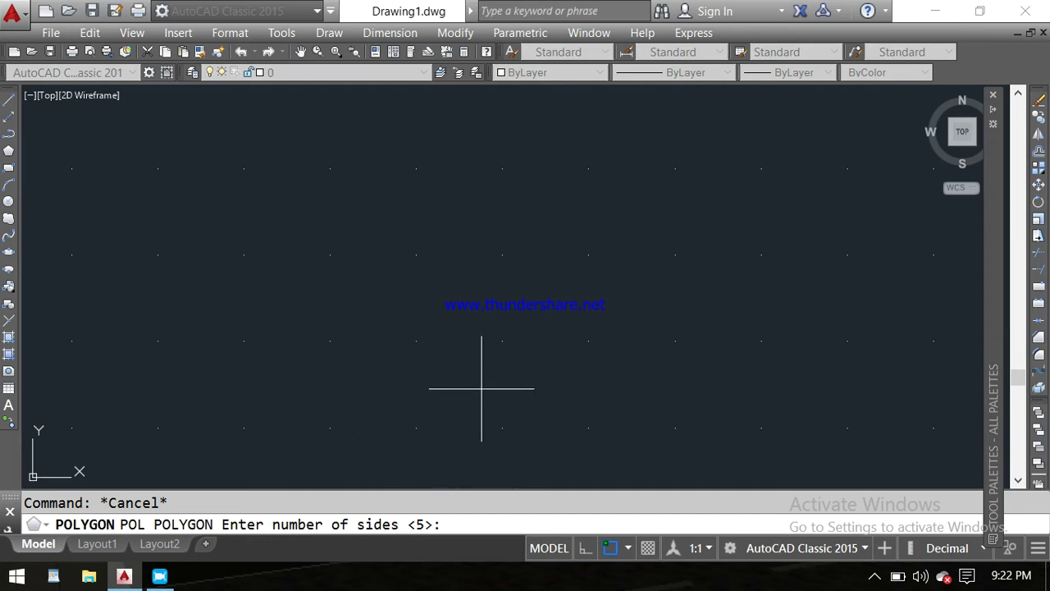
{"action": "type", "text": "6"}
{"action": "key", "text": "Return"}
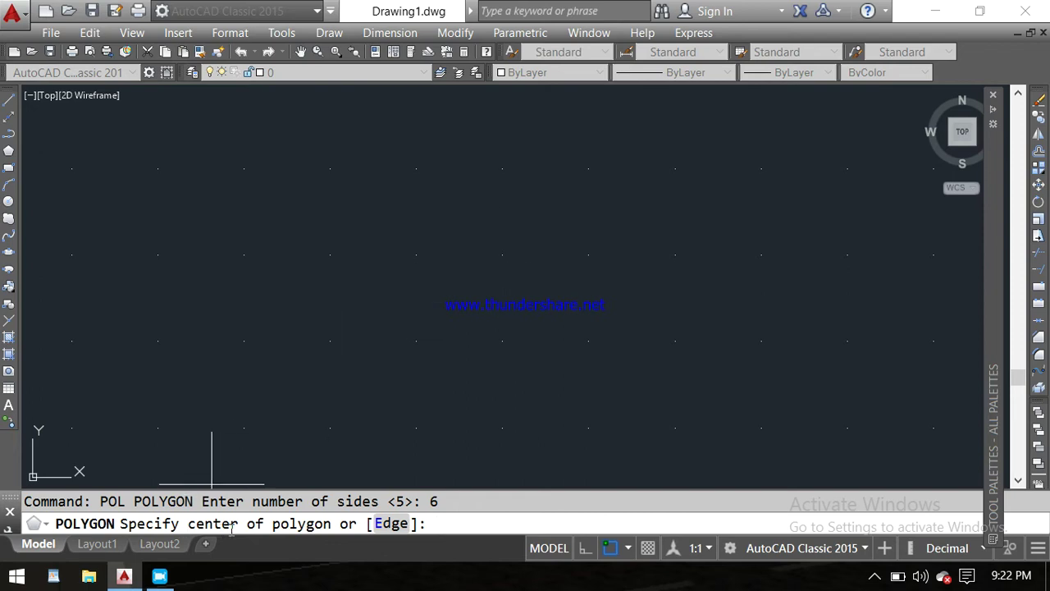
{"action": "left_click", "coordinate": [476, 248]}
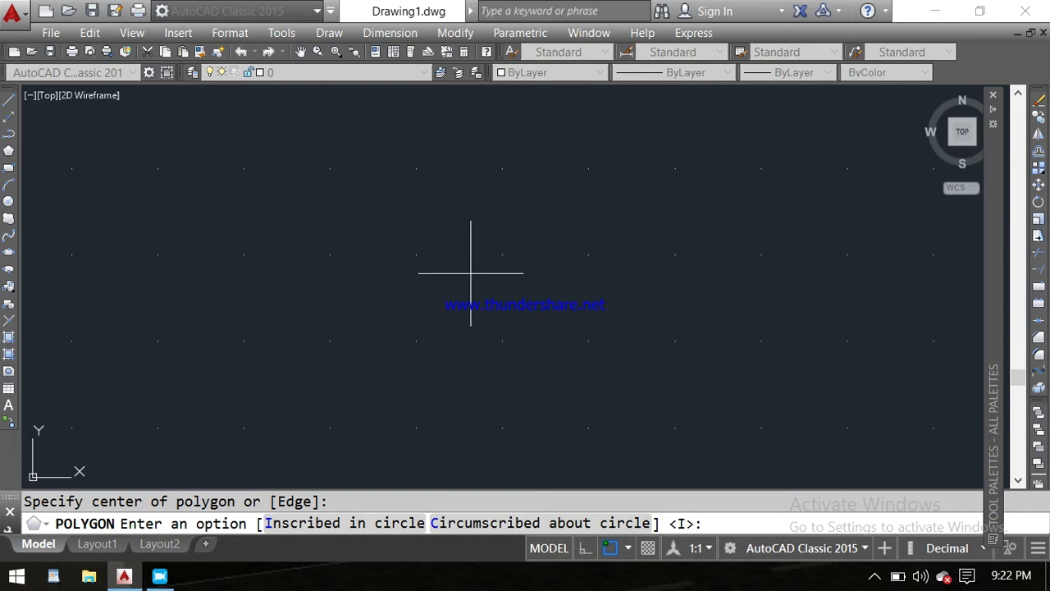
{"action": "type", "text": " i"}
{"action": "key", "text": "Return"}
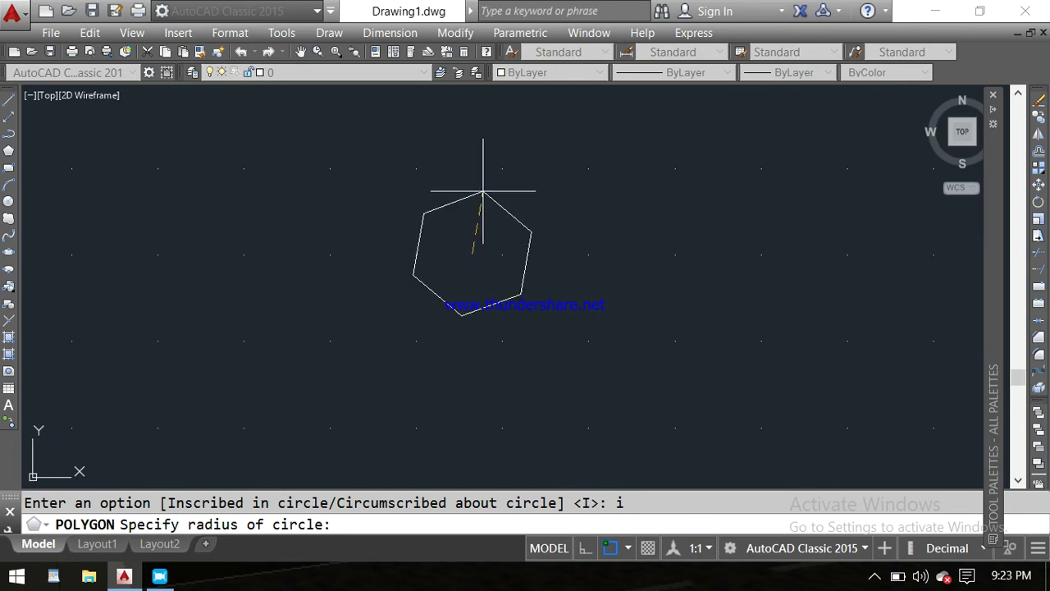
{"action": "left_click", "coordinate": [483, 191]}
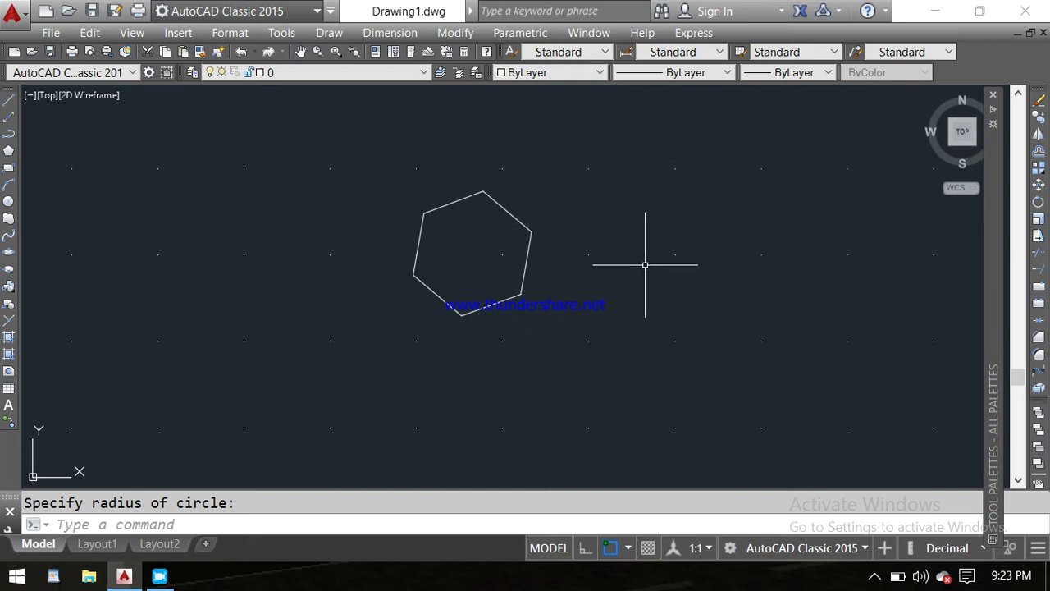
Step: Draw a circle to the right of the hexagon, then start another polygon from the toolbar
{"action": "type", "text": "c"}
{"action": "key", "text": "Return"}
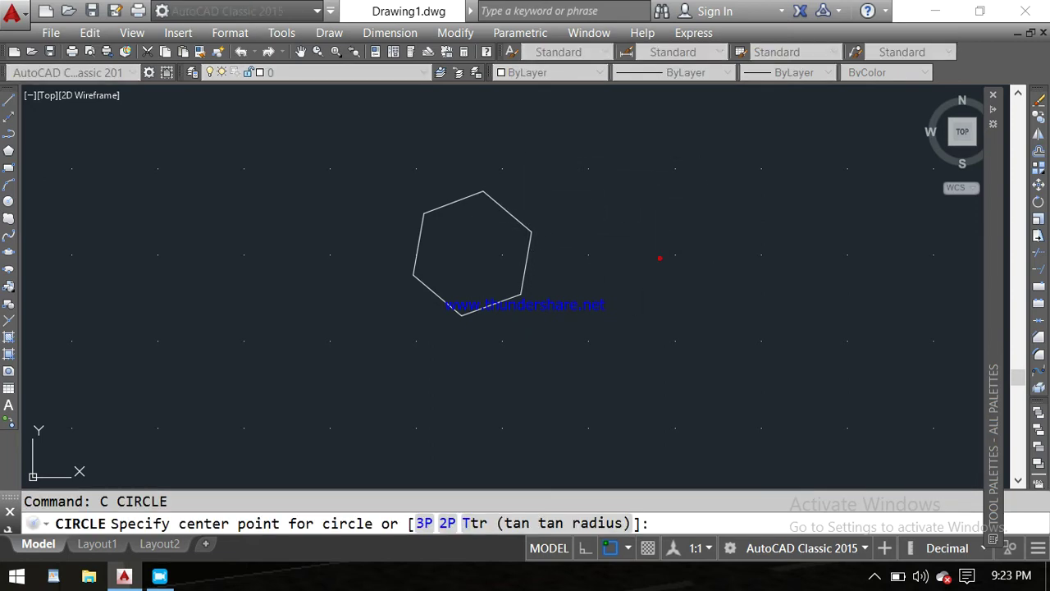
{"action": "left_click", "coordinate": [660, 256]}
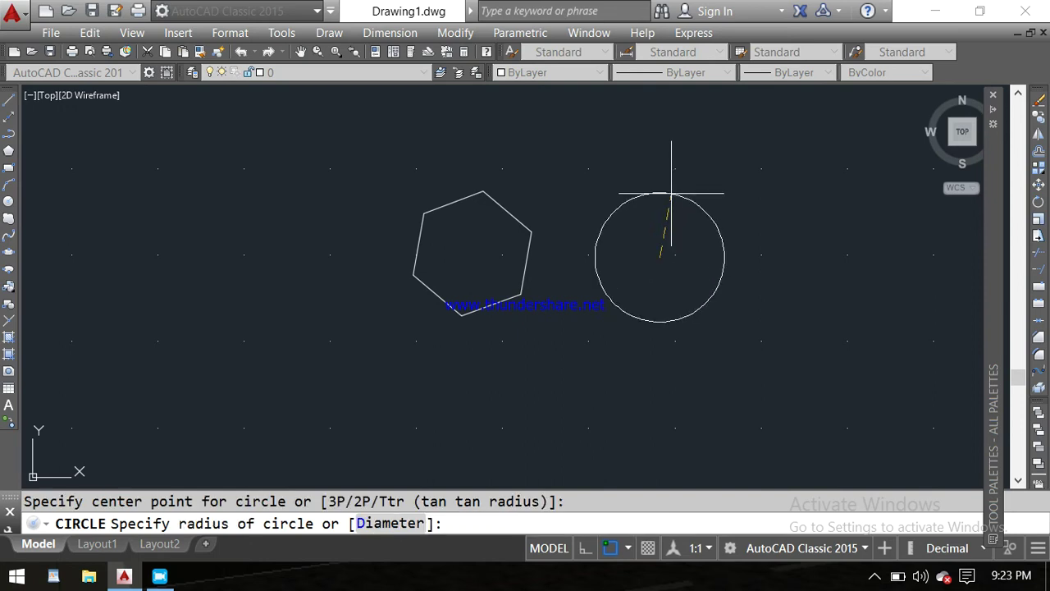
{"action": "left_click", "coordinate": [670, 192]}
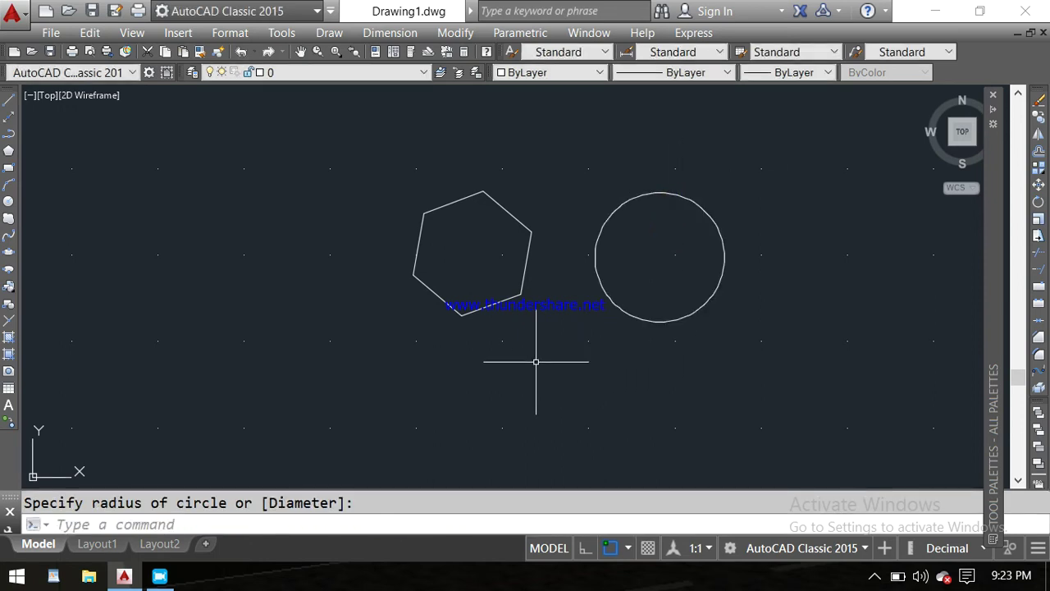
{"action": "key", "text": "Escape"}
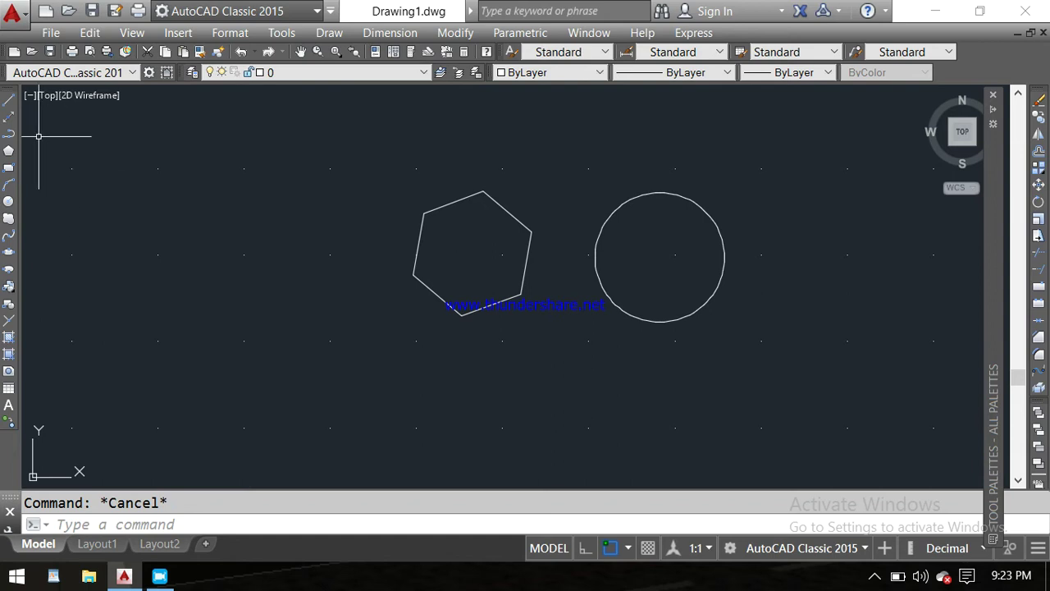
{"action": "left_click", "coordinate": [9, 151]}
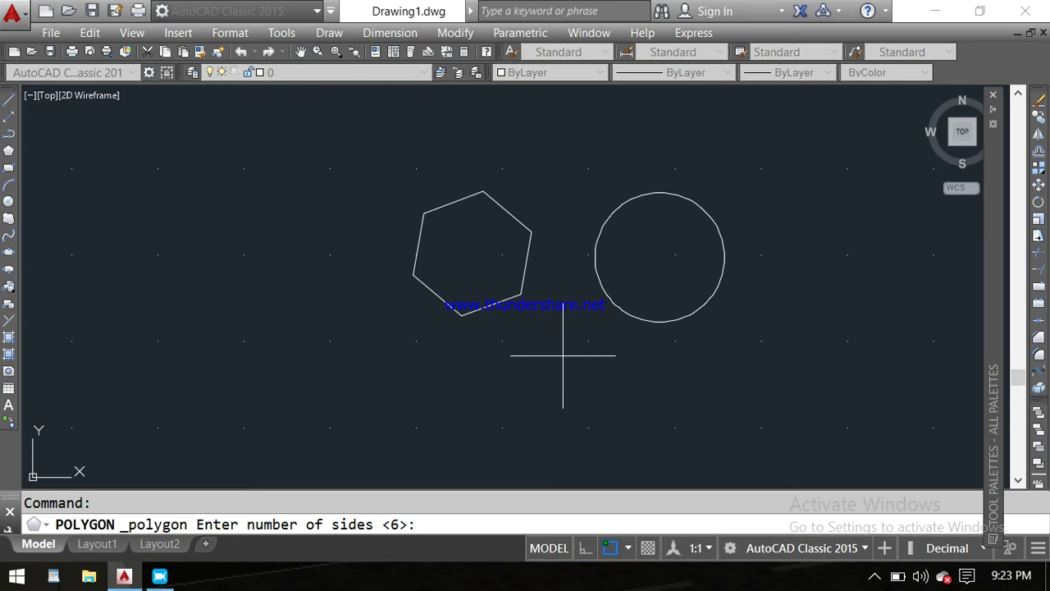
Step: Inscribe a six-sided polygon in the circle, centred on it with corners touching it
{"action": "type", "text": "6"}
{"action": "key", "text": "Return"}
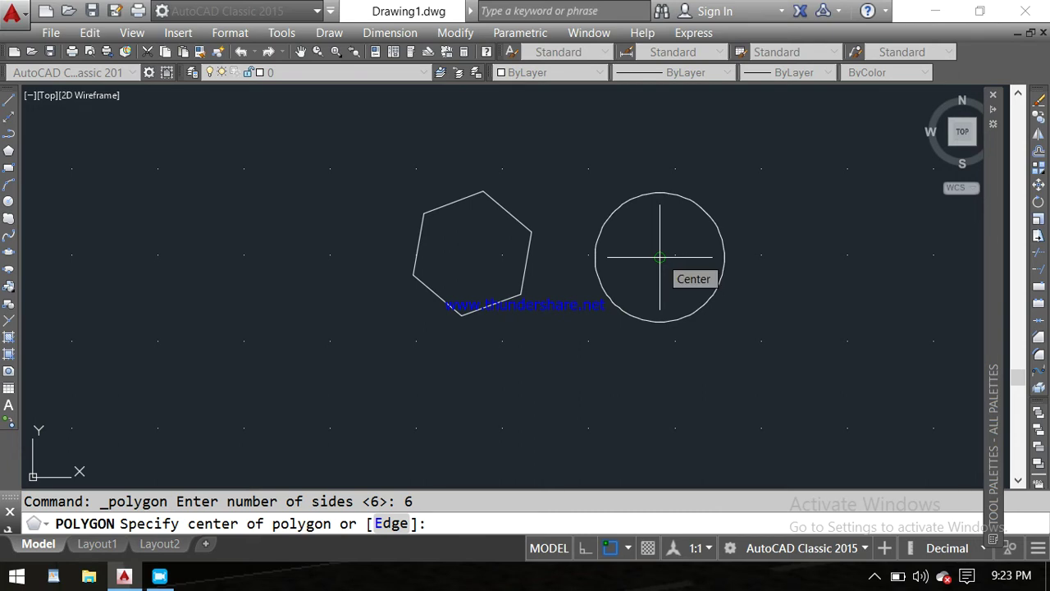
{"action": "left_click", "coordinate": [659, 258]}
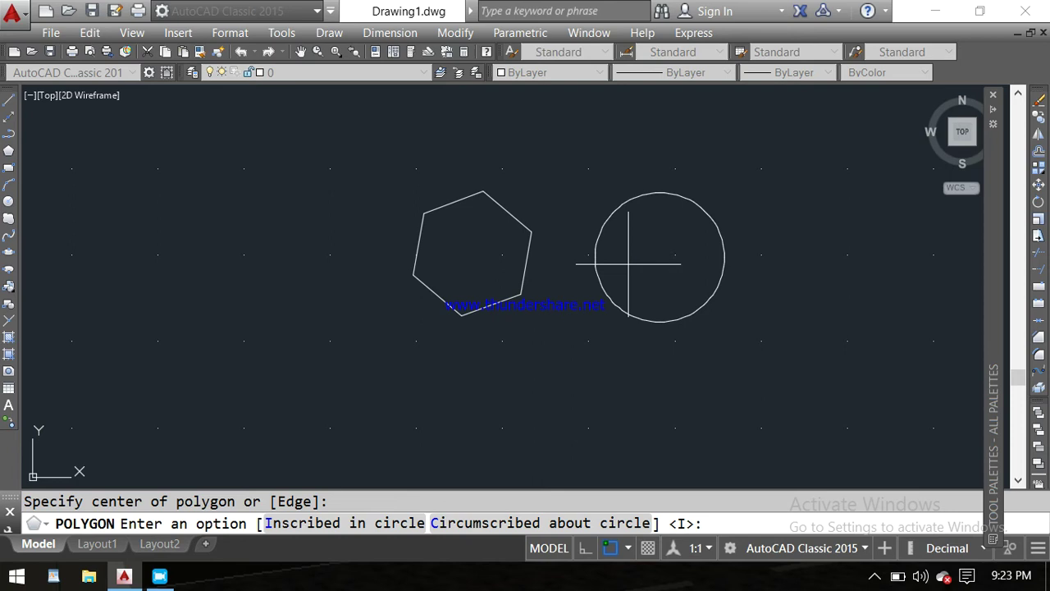
{"action": "type", "text": "i"}
{"action": "key", "text": "Return"}
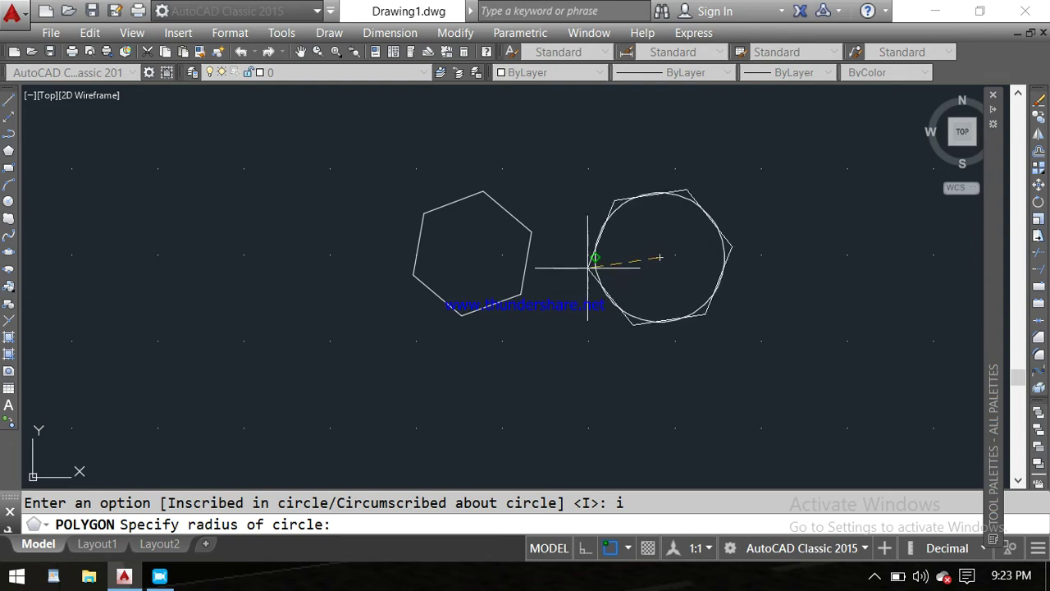
{"action": "left_click", "coordinate": [596, 256]}
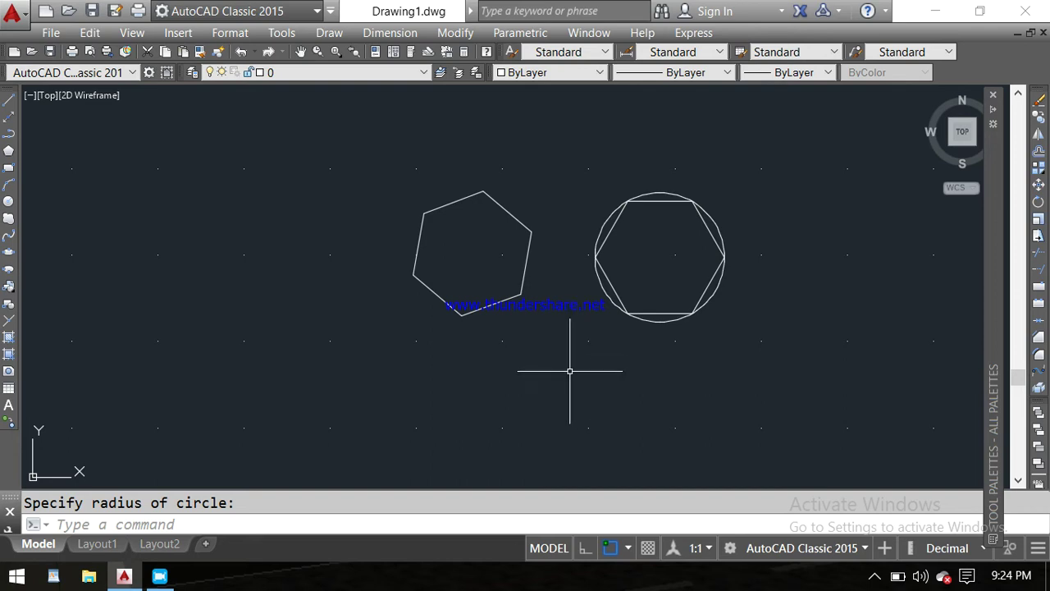
Step: Draw a six-sided polygon circumscribed about the circle, then zoom and pan to check it
{"action": "type", "text": "po"}
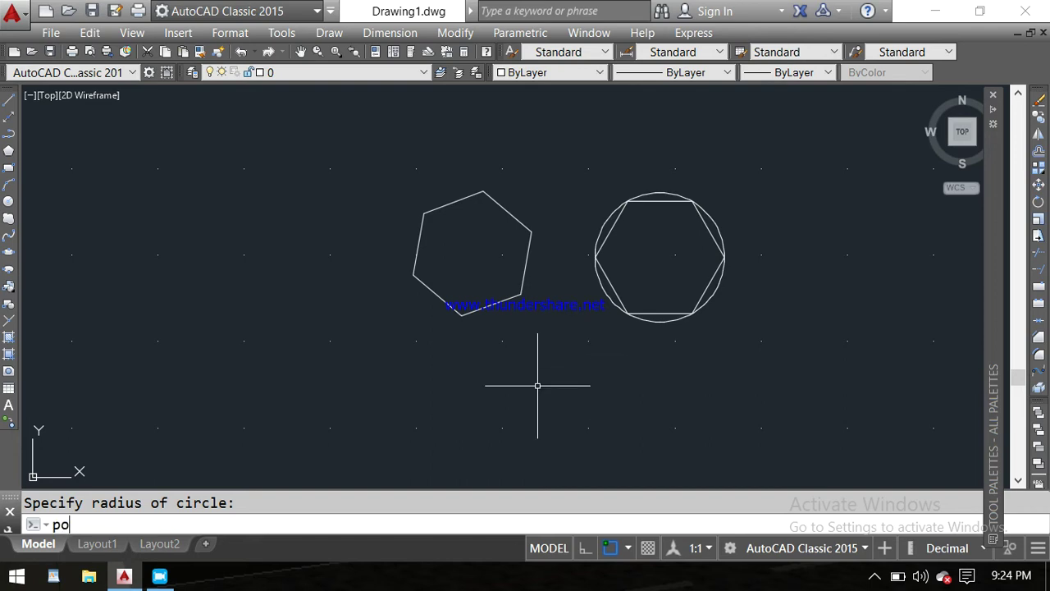
{"action": "type", "text": "l"}
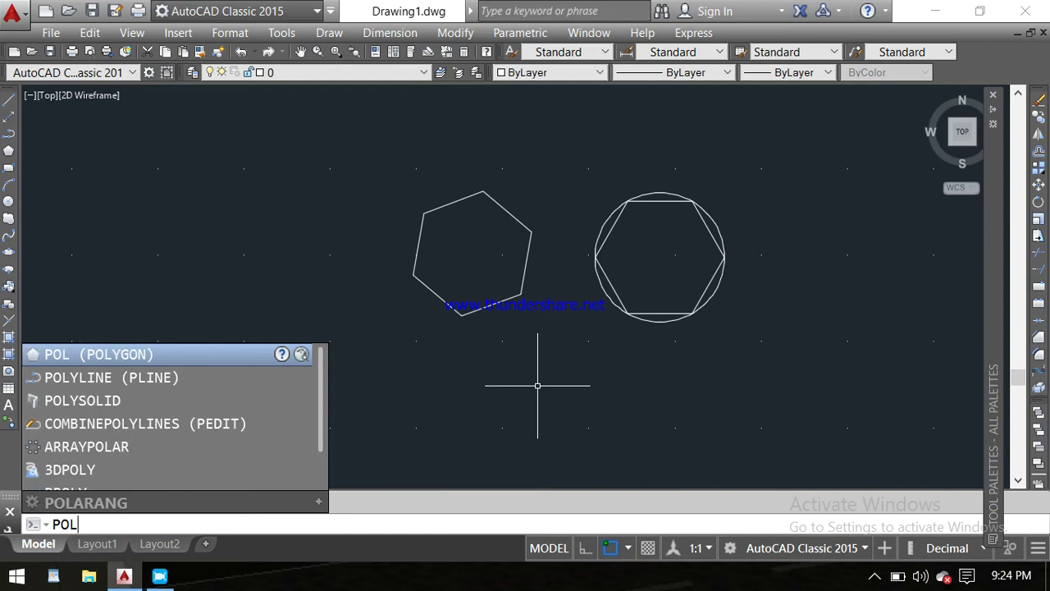
{"action": "key", "text": "Return"}
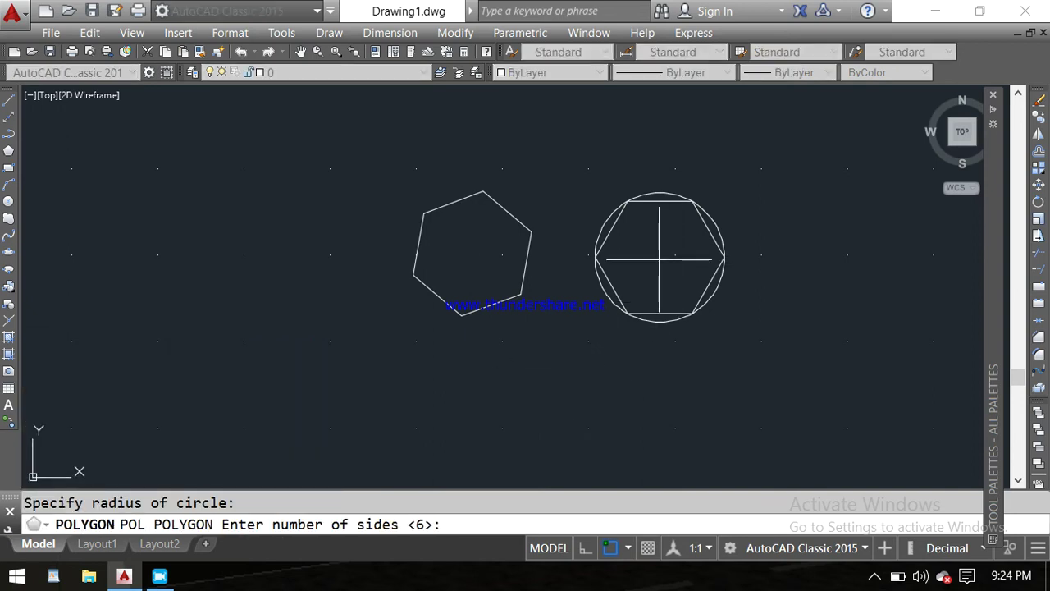
{"action": "type", "text": "6"}
{"action": "key", "text": "Return"}
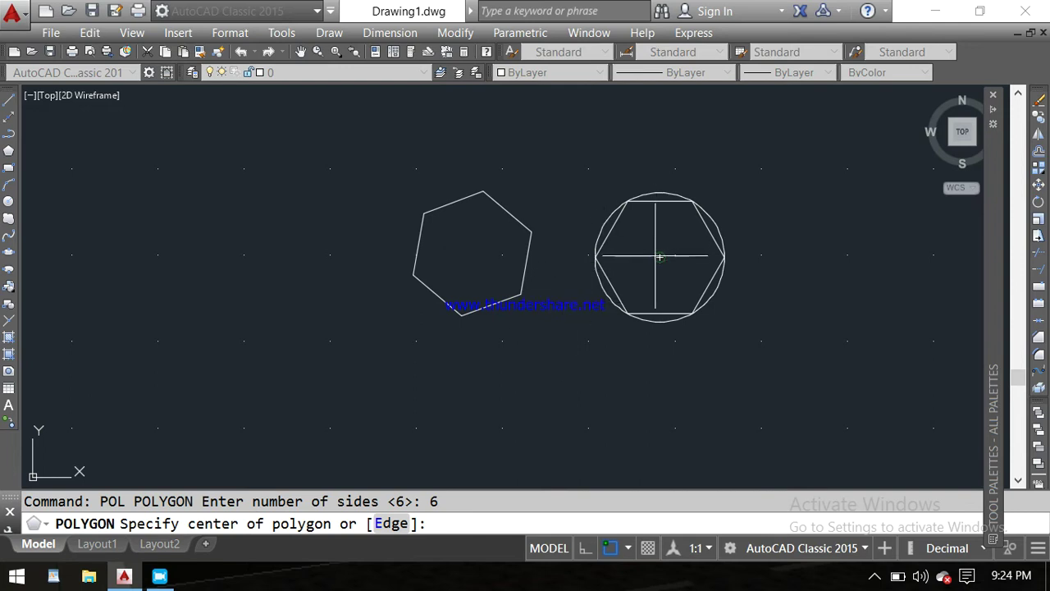
{"action": "left_click", "coordinate": [659, 257]}
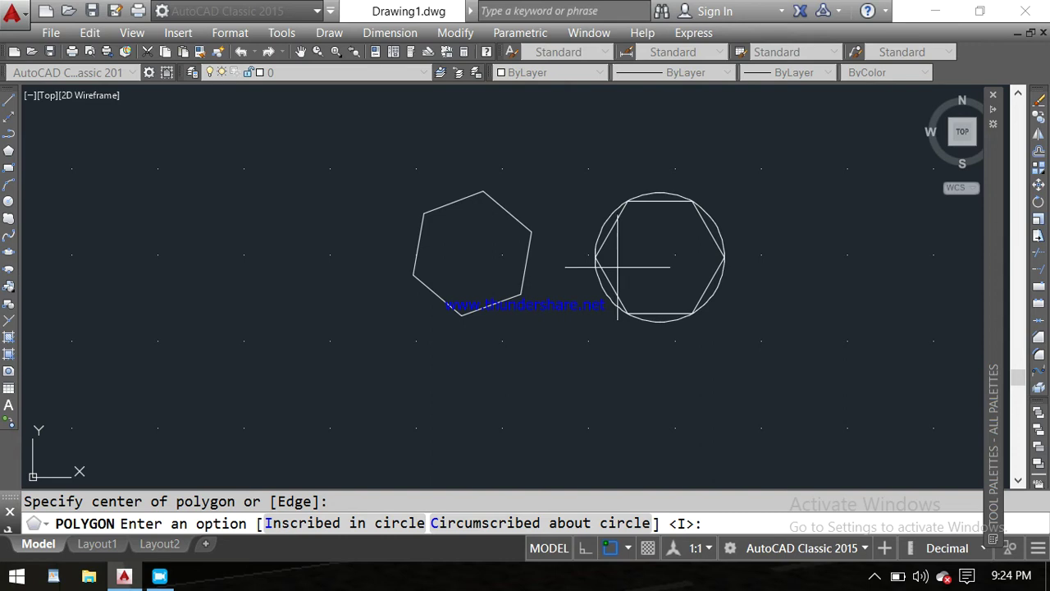
{"action": "type", "text": "c"}
{"action": "key", "text": "Return"}
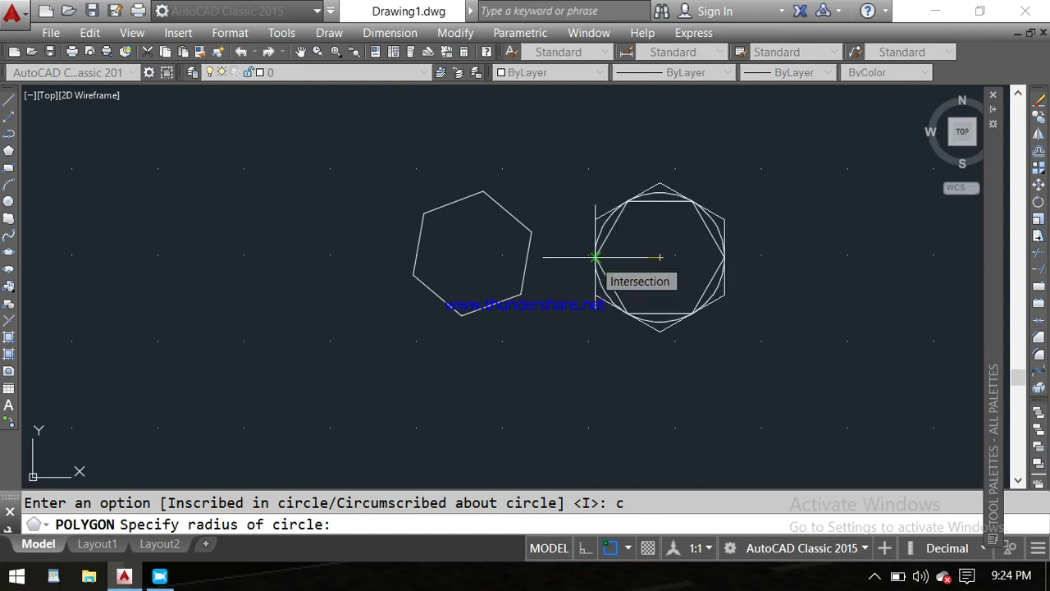
{"action": "left_click", "coordinate": [595, 258]}
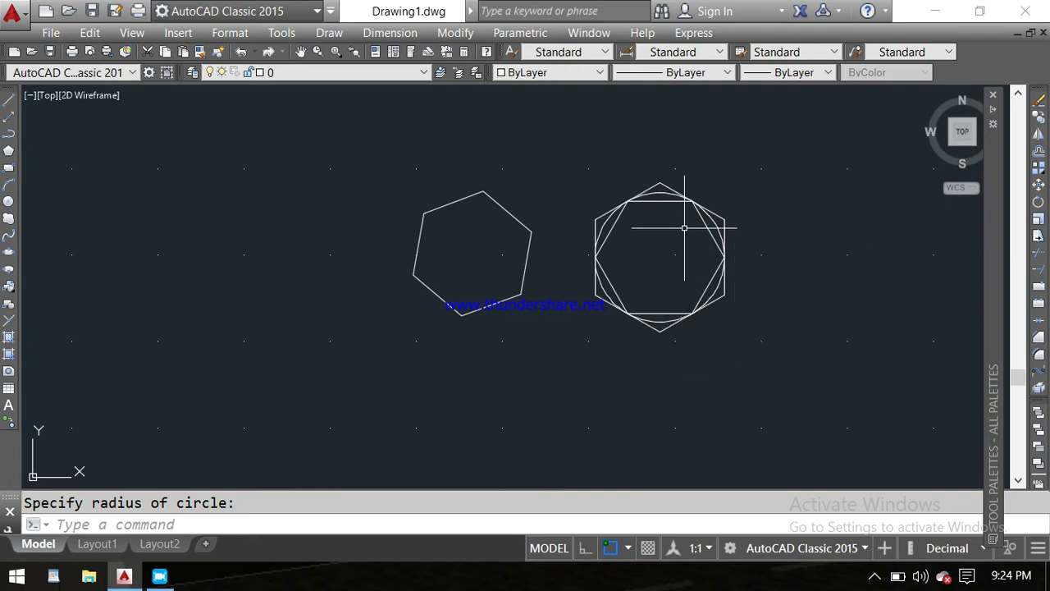
{"action": "scroll", "coordinate": [636, 185], "scroll_direction": "up", "scroll_amount": 3}
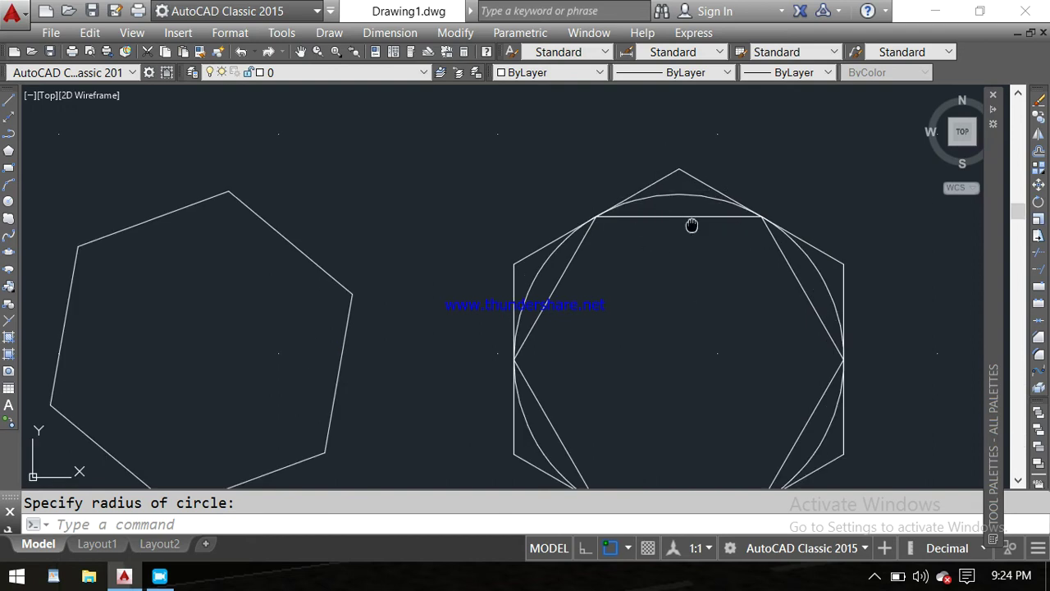
{"action": "scroll", "coordinate": [691, 225], "scroll_direction": "down", "scroll_amount": 1}
{"action": "middle_click_drag", "start_coordinate": [649, 169], "coordinate": [593, 185]}
{"action": "scroll", "coordinate": [595, 185], "scroll_direction": "down", "scroll_amount": 1}
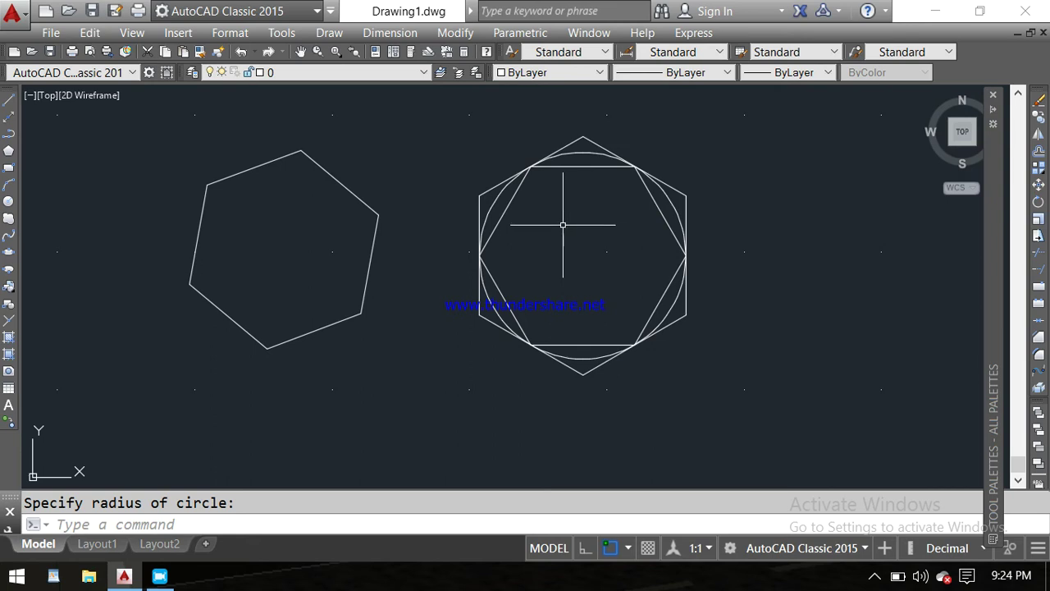
{"action": "scroll", "coordinate": [562, 224], "scroll_direction": "down", "scroll_amount": 4}
{"action": "scroll", "coordinate": [563, 224], "scroll_direction": "up", "scroll_amount": 2}
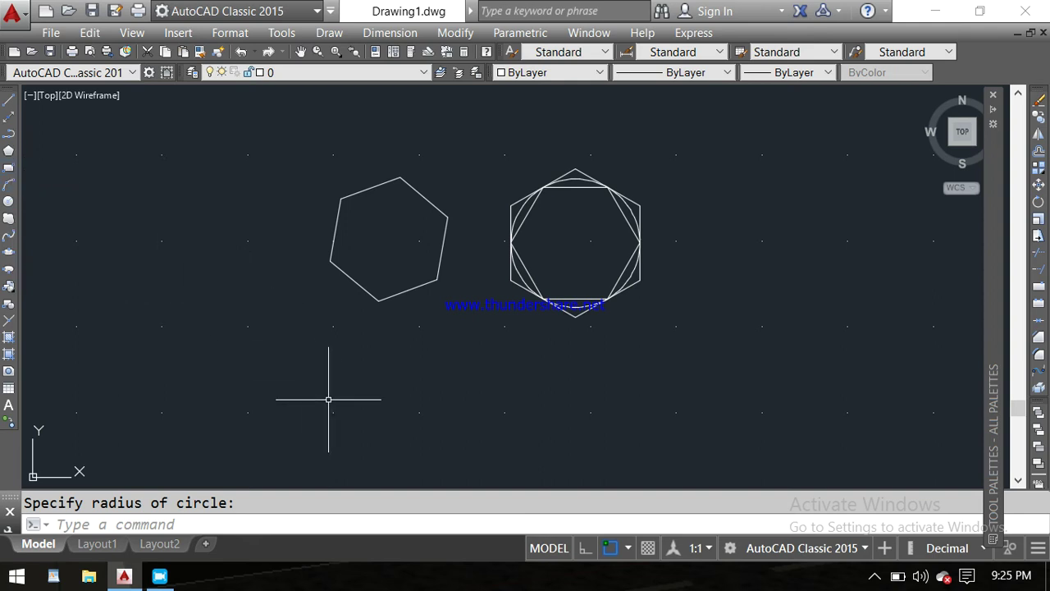
Step: Draw a rectangle of area 20 and length 4 starting below the hexagons
{"action": "type", "text": "rec"}
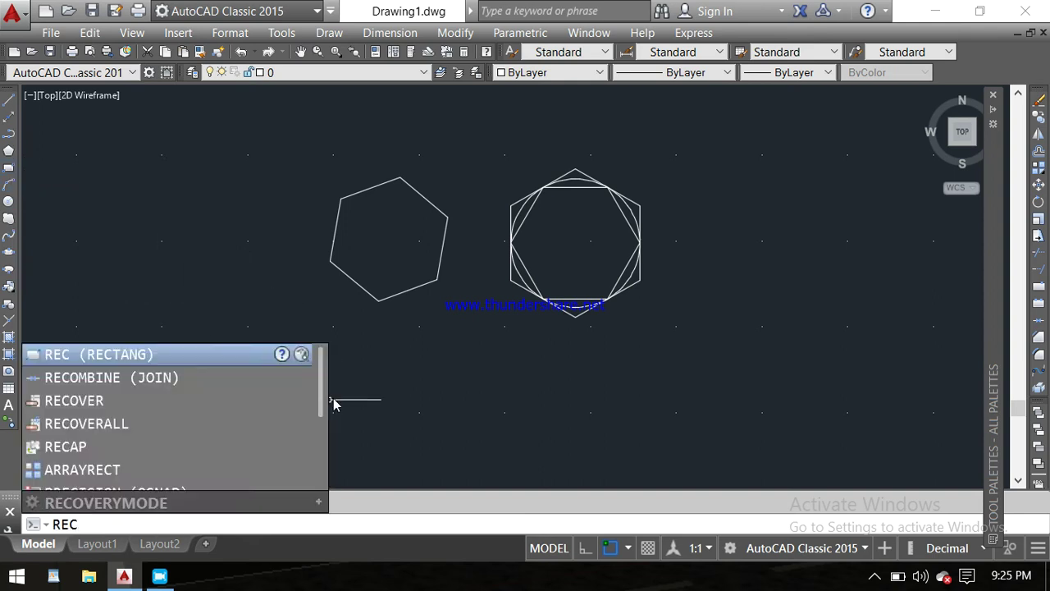
{"action": "key", "text": "Return"}
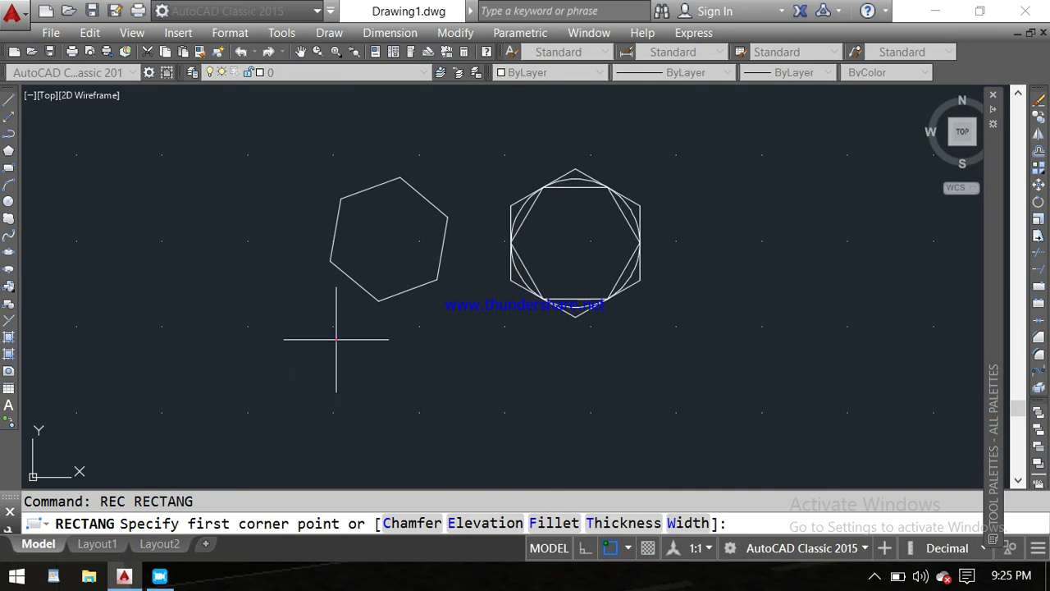
{"action": "left_click", "coordinate": [336, 340]}
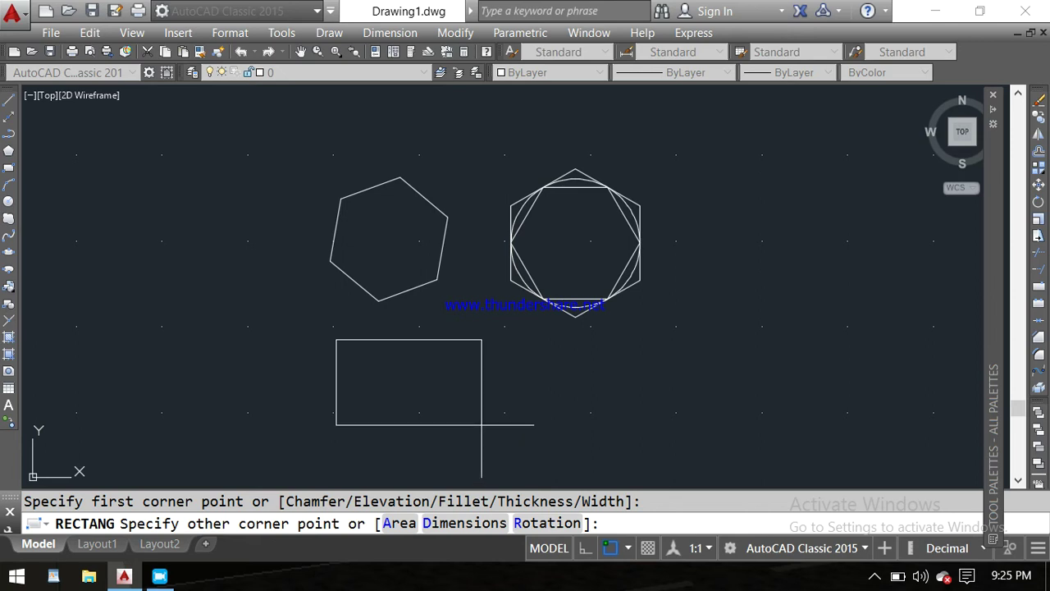
{"action": "type", "text": "a"}
{"action": "key", "text": "Return"}
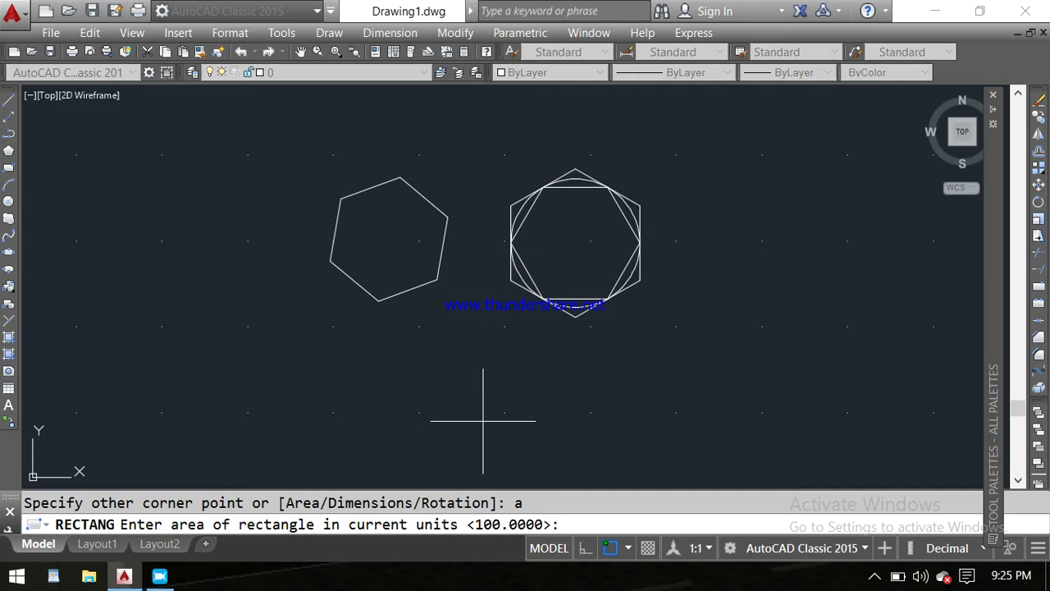
{"action": "type", "text": " 20"}
{"action": "key", "text": "Return"}
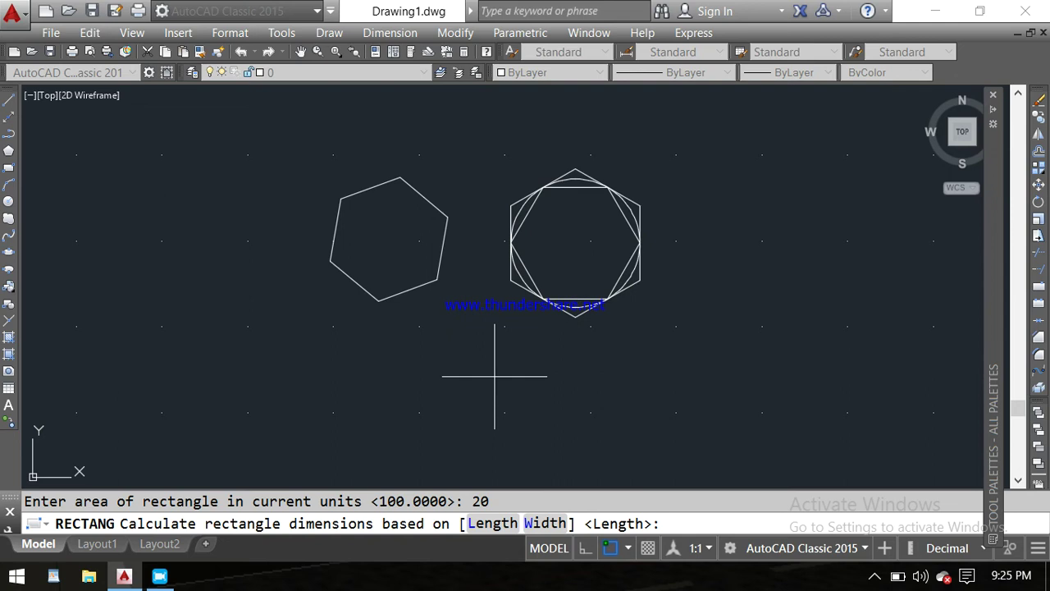
{"action": "type", "text": "l"}
{"action": "key", "text": "Return"}
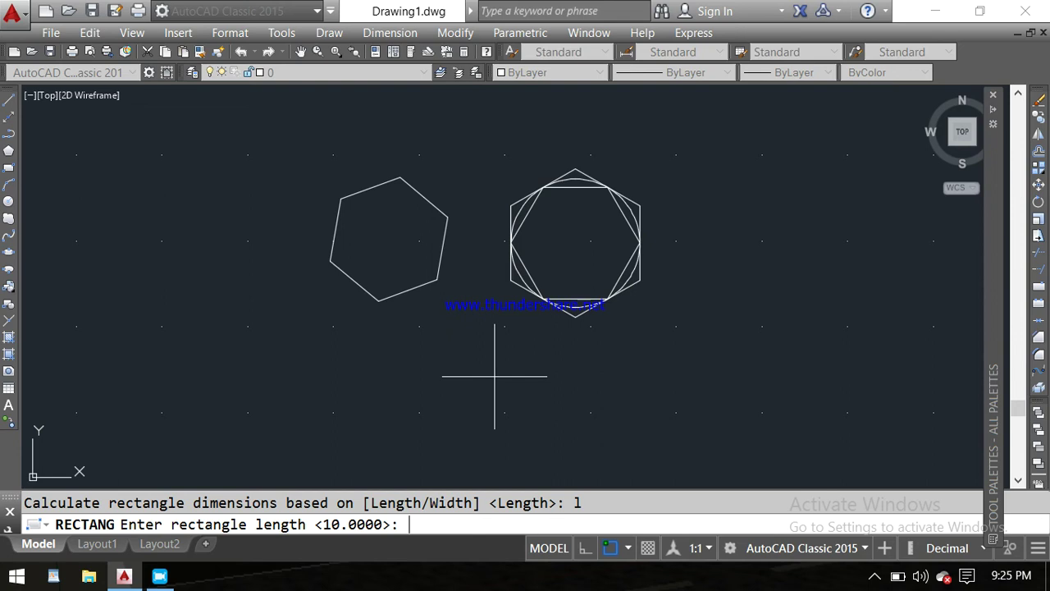
{"action": "type", "text": "4"}
{"action": "key", "text": "Return"}
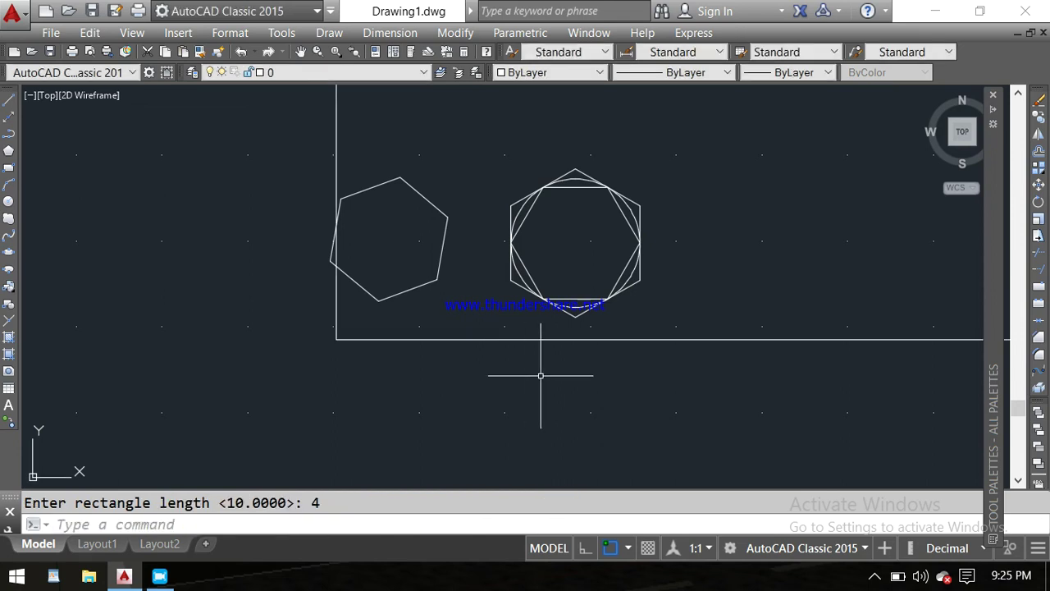
Step: Dismiss the stray selection box and zoom out and pan to show the whole rectangle
{"action": "left_click", "coordinate": [551, 379]}
{"action": "scroll", "coordinate": [615, 365], "scroll_direction": "down", "scroll_amount": 2}
{"action": "left_click", "coordinate": [615, 365]}
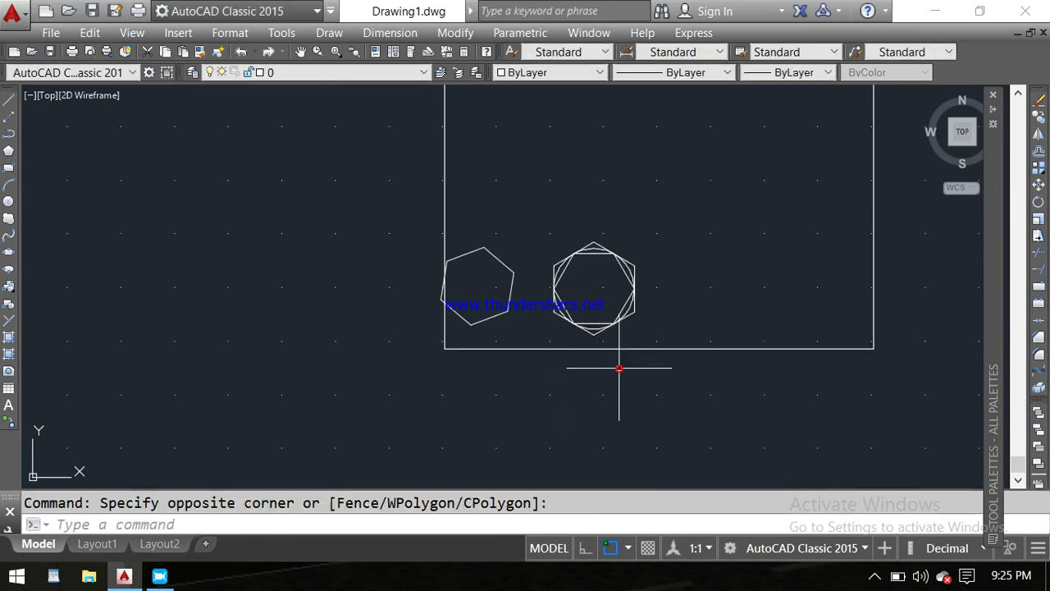
{"action": "scroll", "coordinate": [654, 323], "scroll_direction": "down", "scroll_amount": 2}
{"action": "scroll", "coordinate": [655, 322], "scroll_direction": "down", "scroll_amount": 2}
{"action": "middle_click_drag", "start_coordinate": [678, 241], "coordinate": [586, 299]}
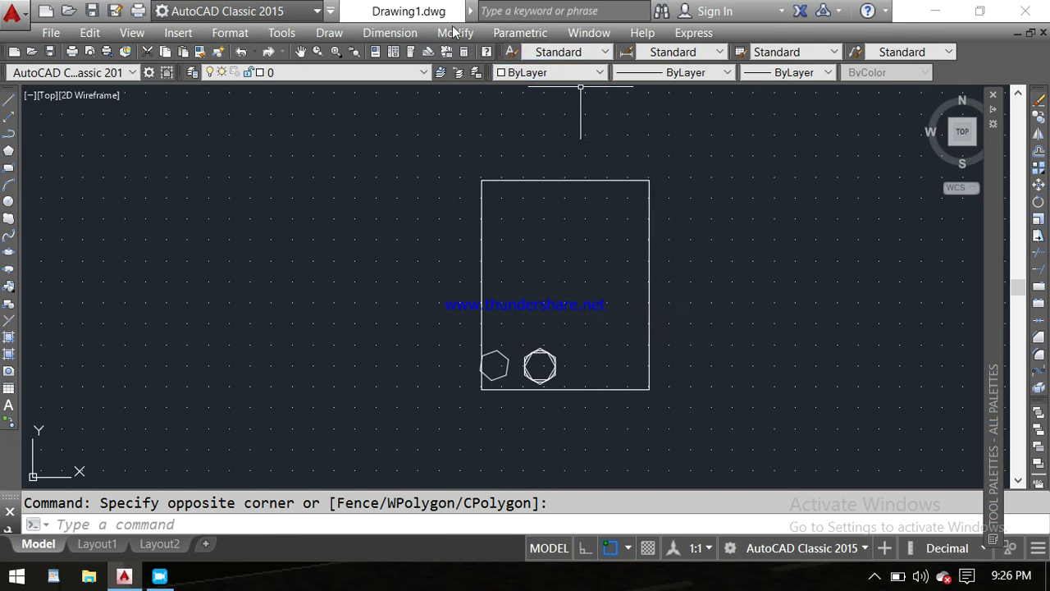
Step: Add a vertical linear dimension reading 5.0000 along the rectangle's right side
{"action": "left_click", "coordinate": [390, 33]}
{"action": "left_click", "coordinate": [398, 72]}
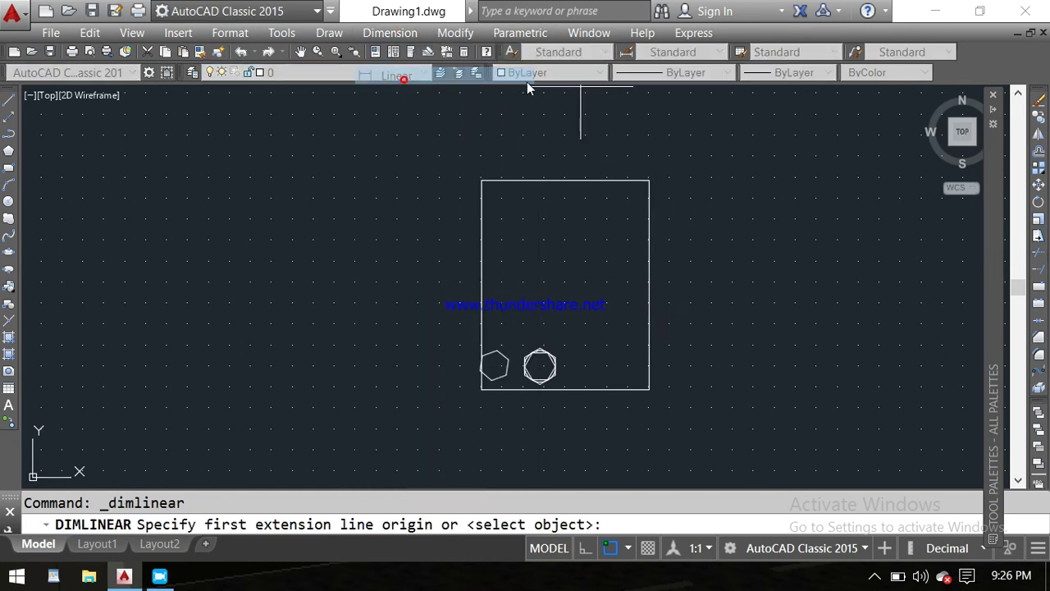
{"action": "left_click", "coordinate": [649, 180]}
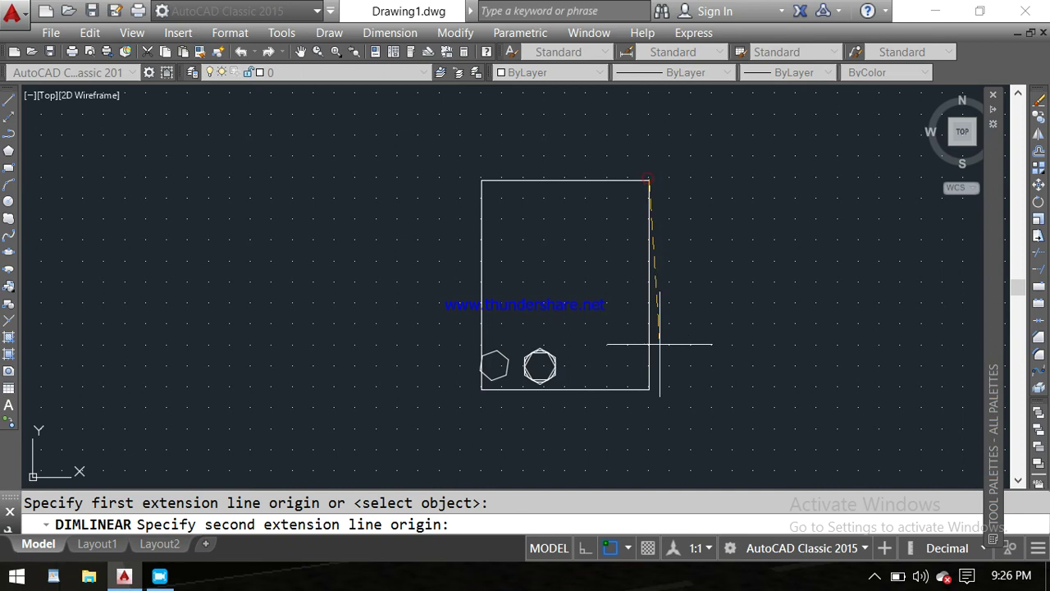
{"action": "left_click", "coordinate": [649, 389]}
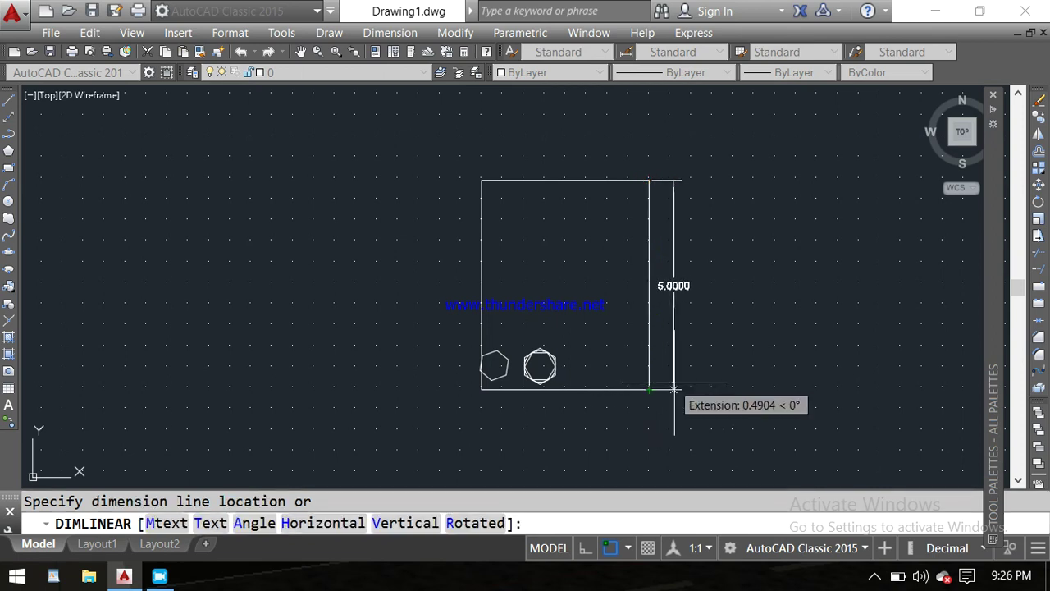
{"action": "left_click", "coordinate": [680, 383]}
{"action": "scroll", "coordinate": [681, 279], "scroll_direction": "up", "scroll_amount": 5}
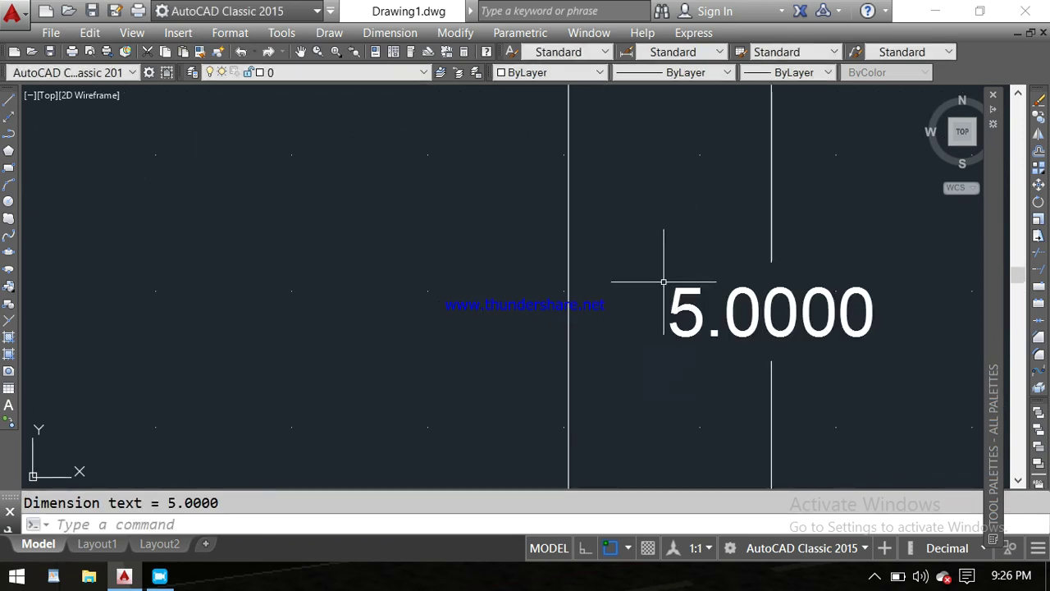
{"action": "scroll", "coordinate": [680, 279], "scroll_direction": "down", "scroll_amount": 5}
Step: Delete the 5.0000 dimension, the rectangle, and both hexagon groups with the circle
{"action": "left_click", "coordinate": [680, 261]}
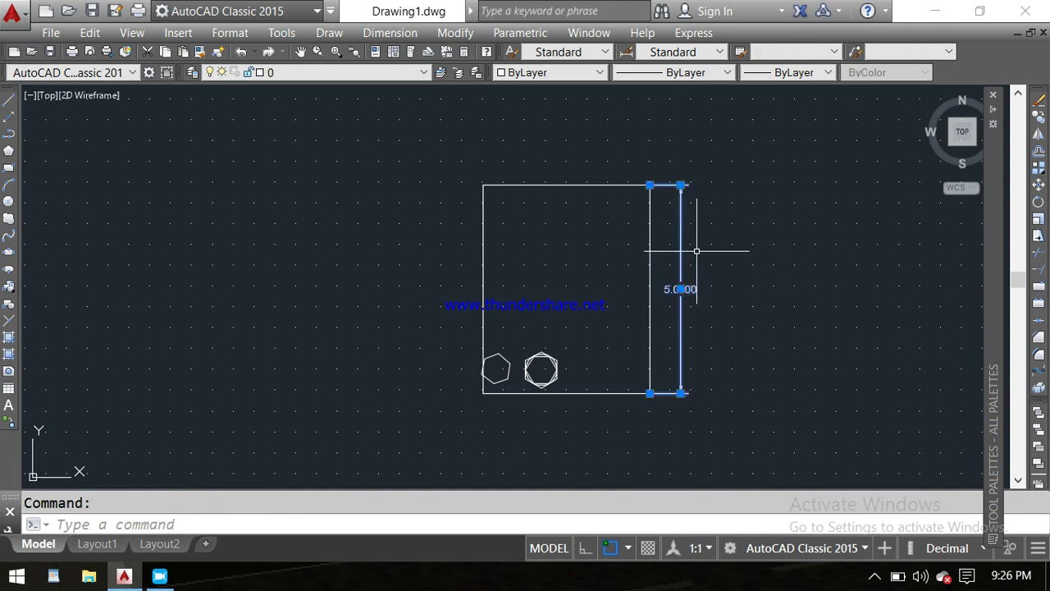
{"action": "key", "text": "Delete"}
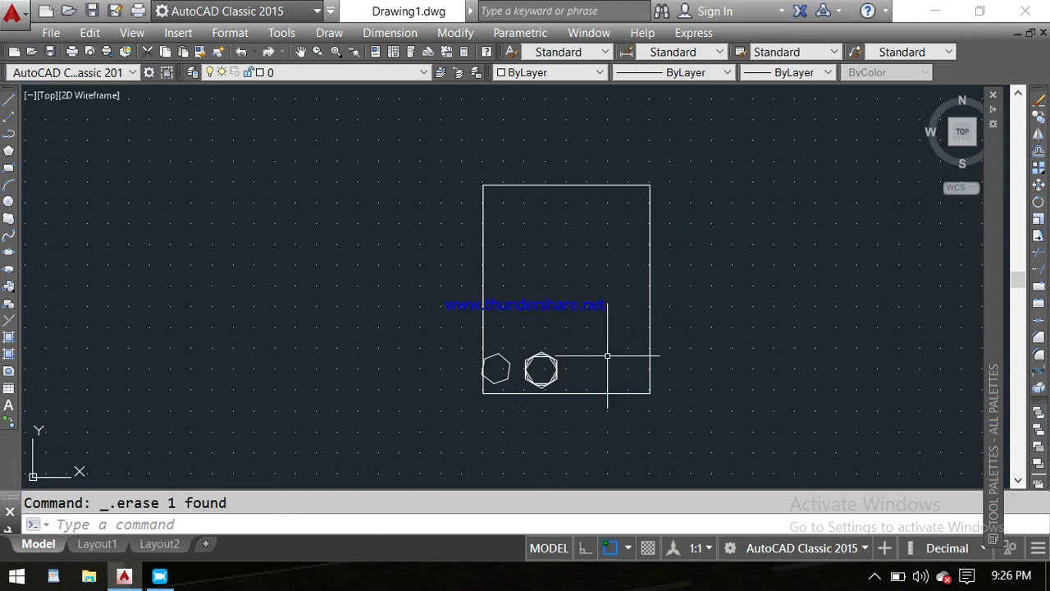
{"action": "left_click", "coordinate": [650, 300]}
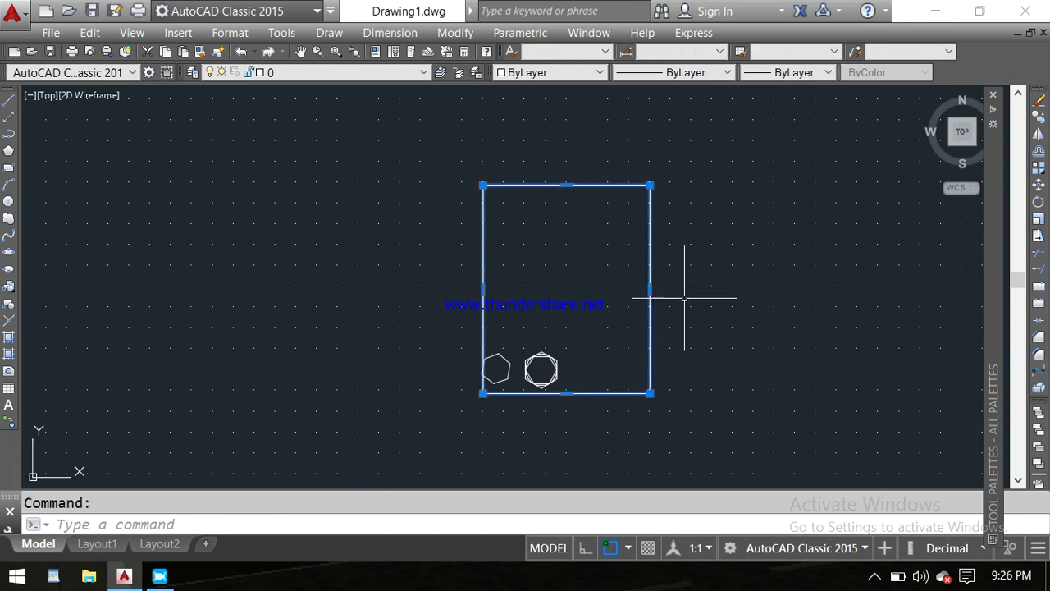
{"action": "key", "text": "Delete"}
{"action": "left_click", "coordinate": [649, 312]}
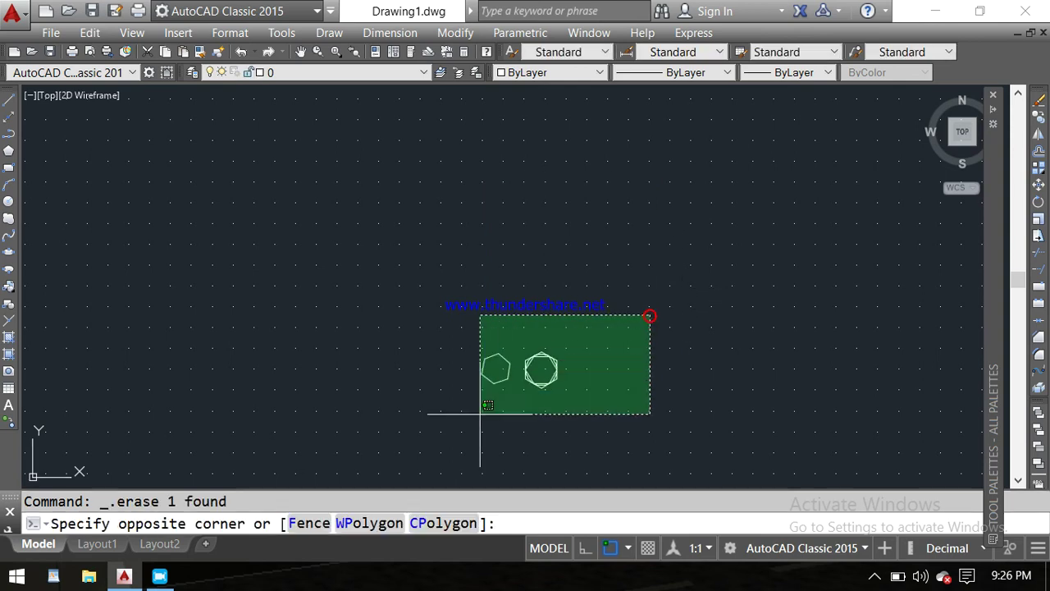
{"action": "left_click", "coordinate": [482, 424]}
{"action": "key", "text": "Delete"}
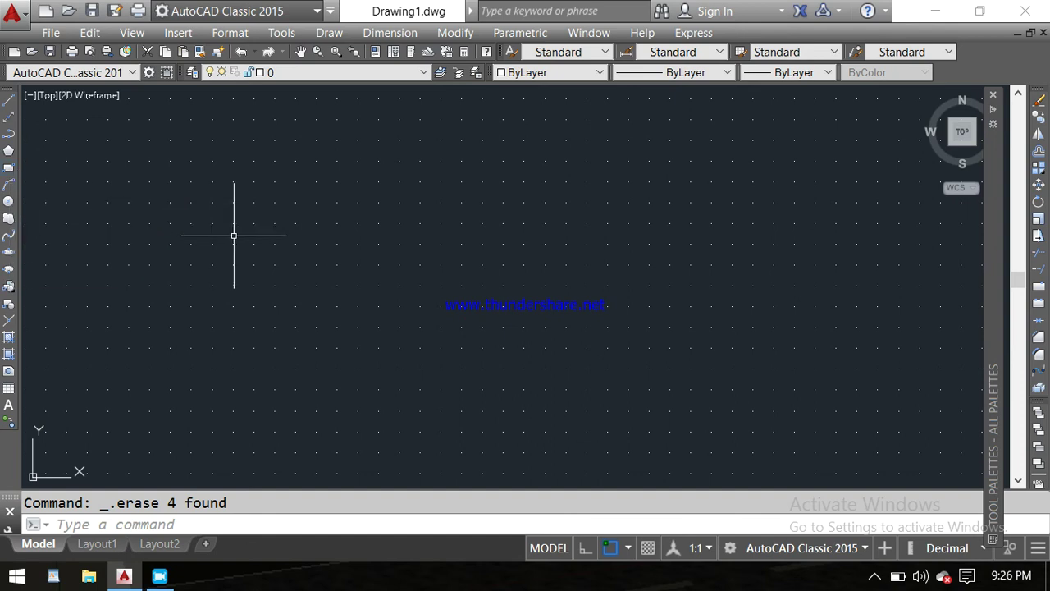
Step: Draw a rectangle by dimensions, length 4 and width 5, extending down and right
{"action": "type", "text": "rec"}
{"action": "key", "text": "Return"}
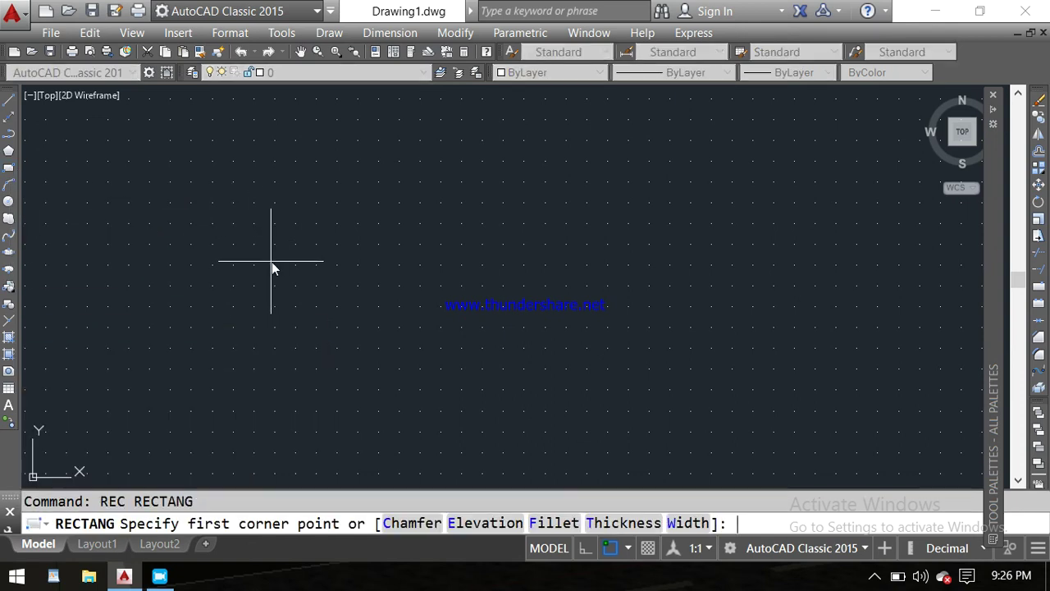
{"action": "left_click", "coordinate": [378, 211]}
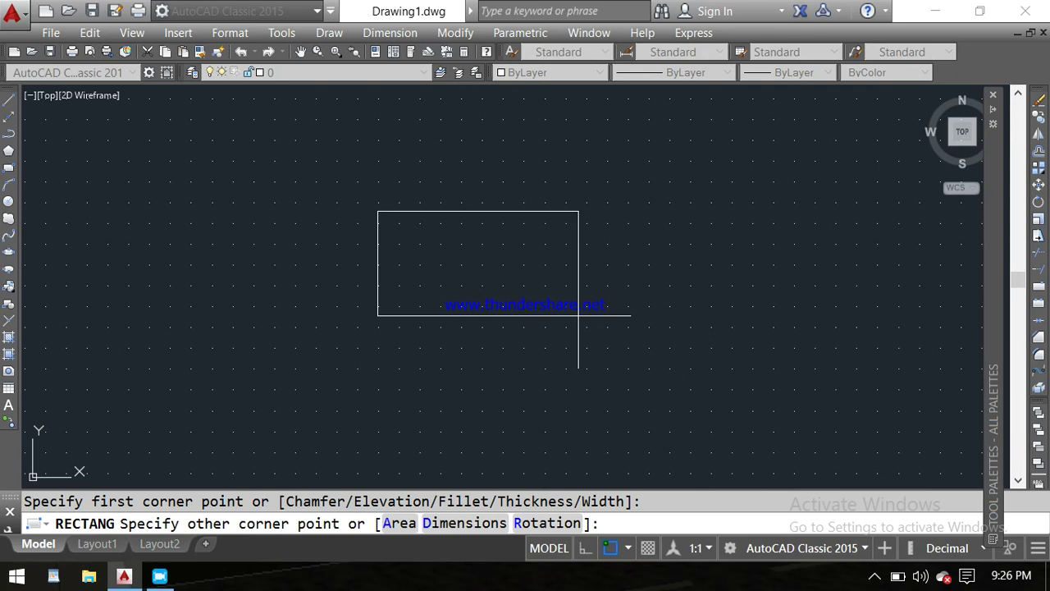
{"action": "type", "text": " d"}
{"action": "key", "text": "Return"}
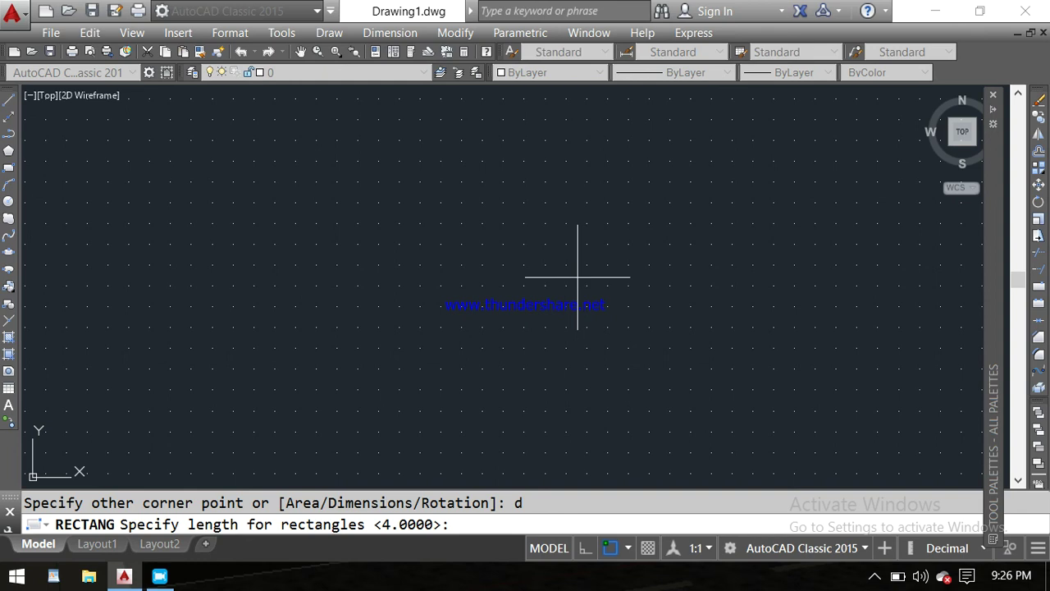
{"action": "type", "text": "4"}
{"action": "key", "text": "Return"}
{"action": "type", "text": "5"}
{"action": "key", "text": "Return"}
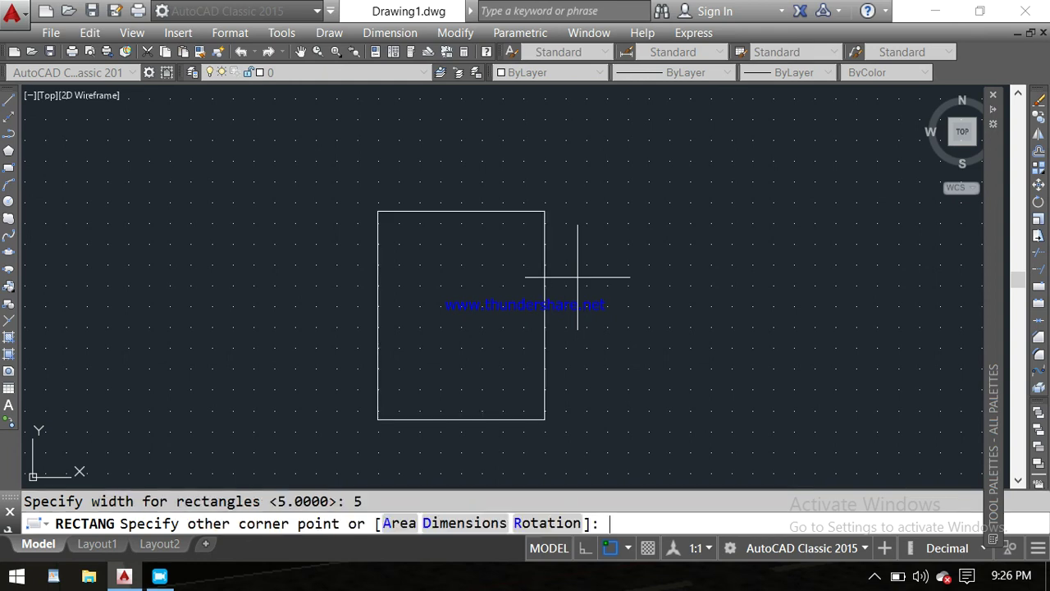
{"action": "left_click", "coordinate": [577, 328]}
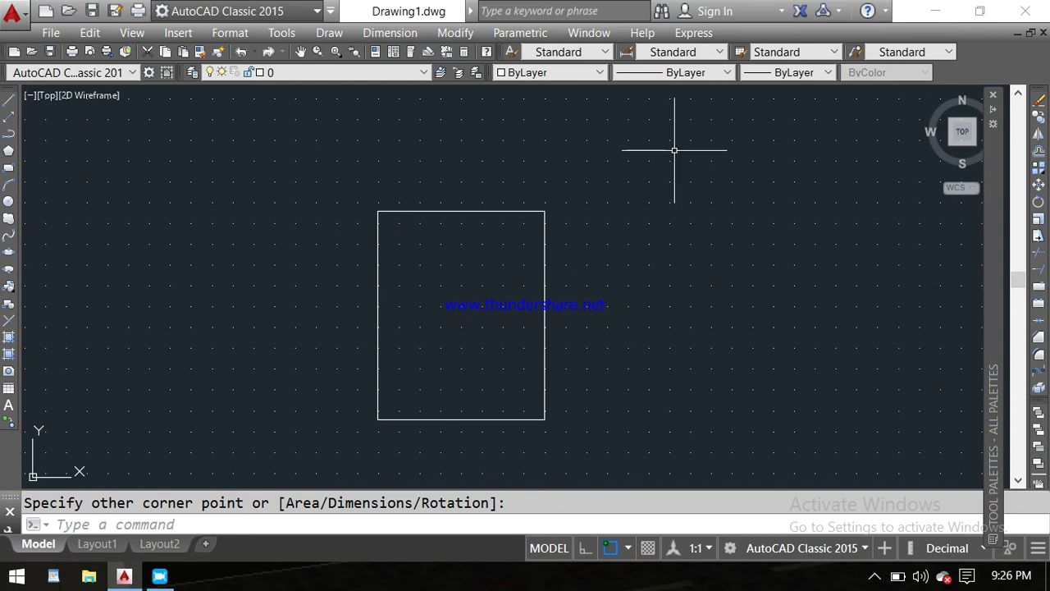
{"action": "key", "text": "Escape"}
{"action": "left_click", "coordinate": [509, 213]}
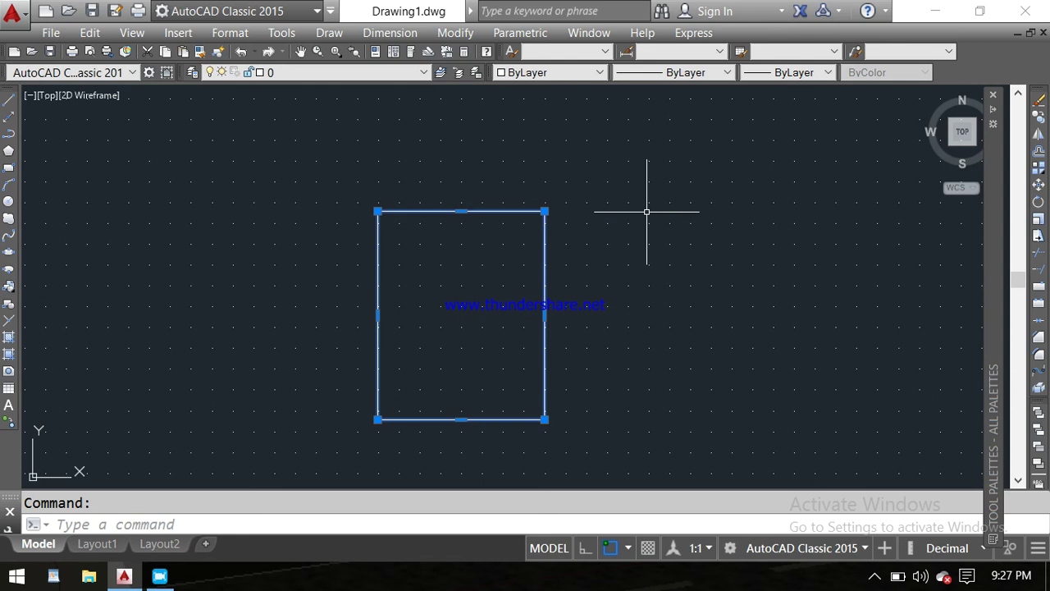
{"action": "key", "text": "Escape"}
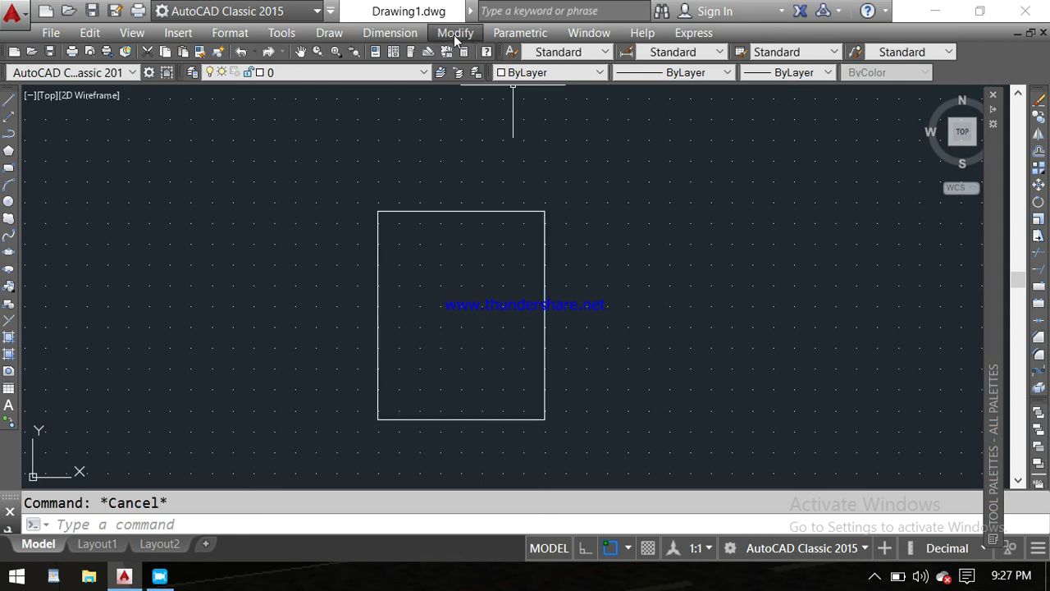
Step: Add linear dimensions for the rectangle: 4.0000 across the top and 5.0000 on the right
{"action": "left_click", "coordinate": [392, 33]}
{"action": "left_click", "coordinate": [408, 76]}
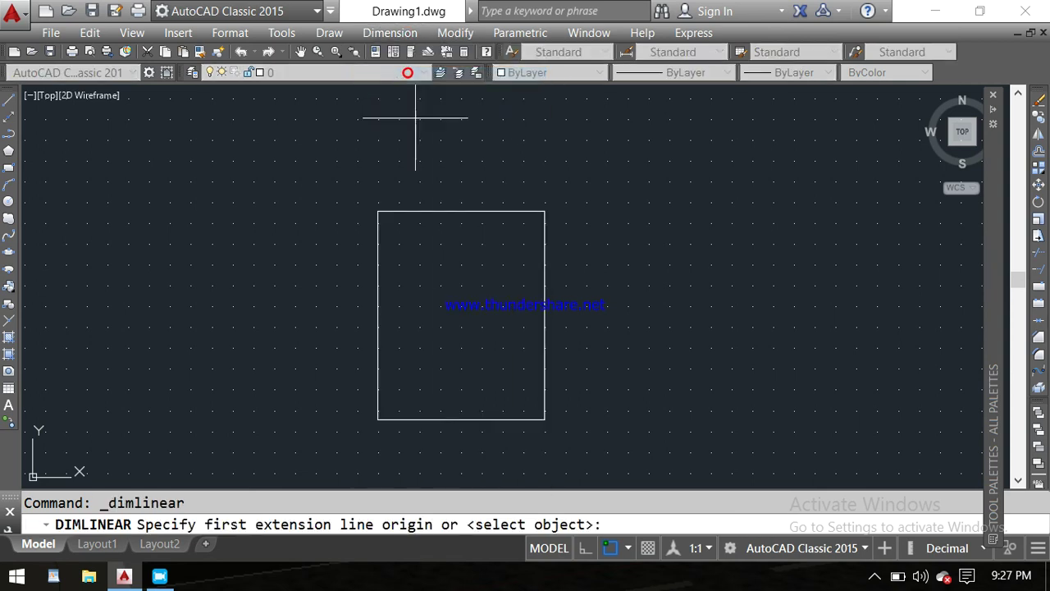
{"action": "left_click", "coordinate": [378, 213]}
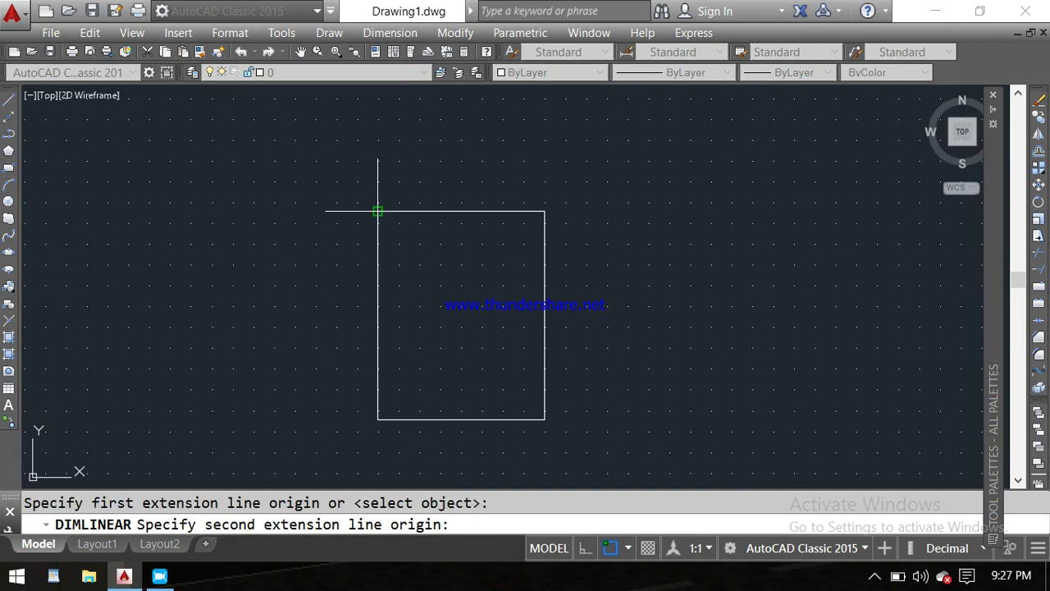
{"action": "left_click", "coordinate": [544, 212]}
{"action": "left_click", "coordinate": [544, 161]}
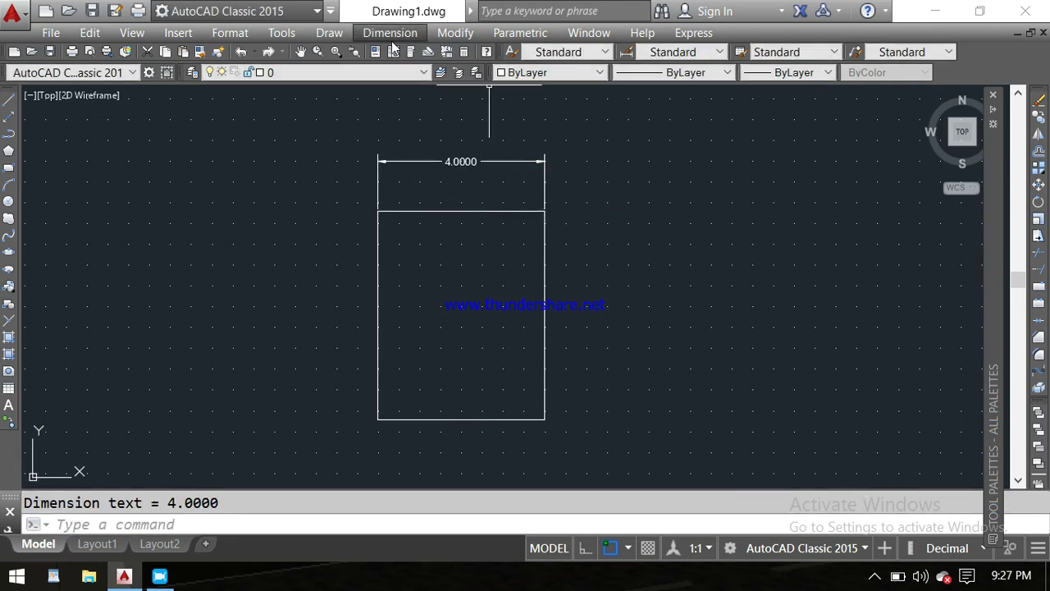
{"action": "key", "text": "Return"}
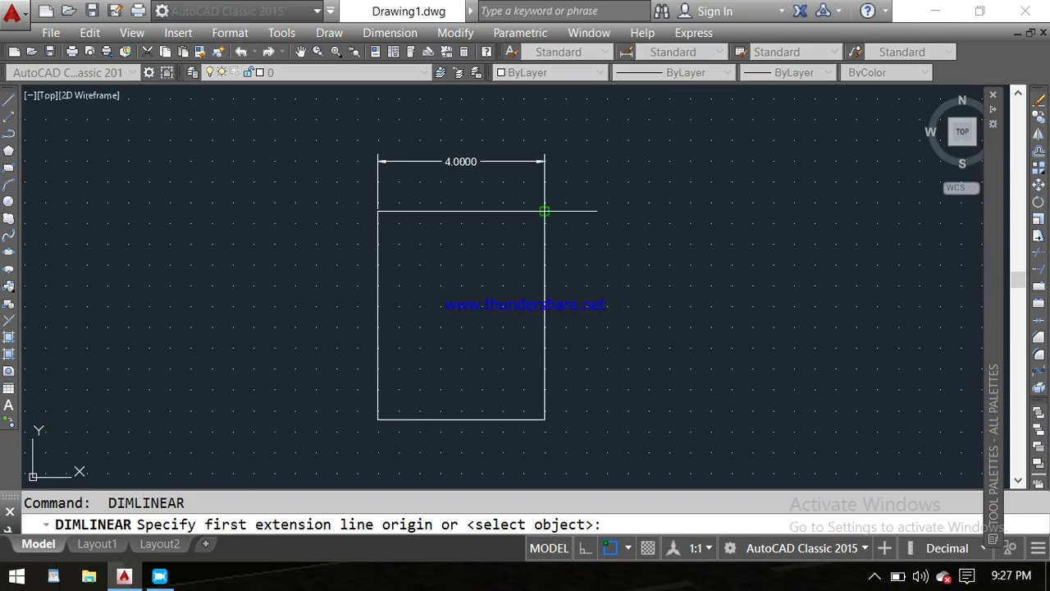
{"action": "left_click", "coordinate": [545, 212]}
{"action": "left_click", "coordinate": [544, 418]}
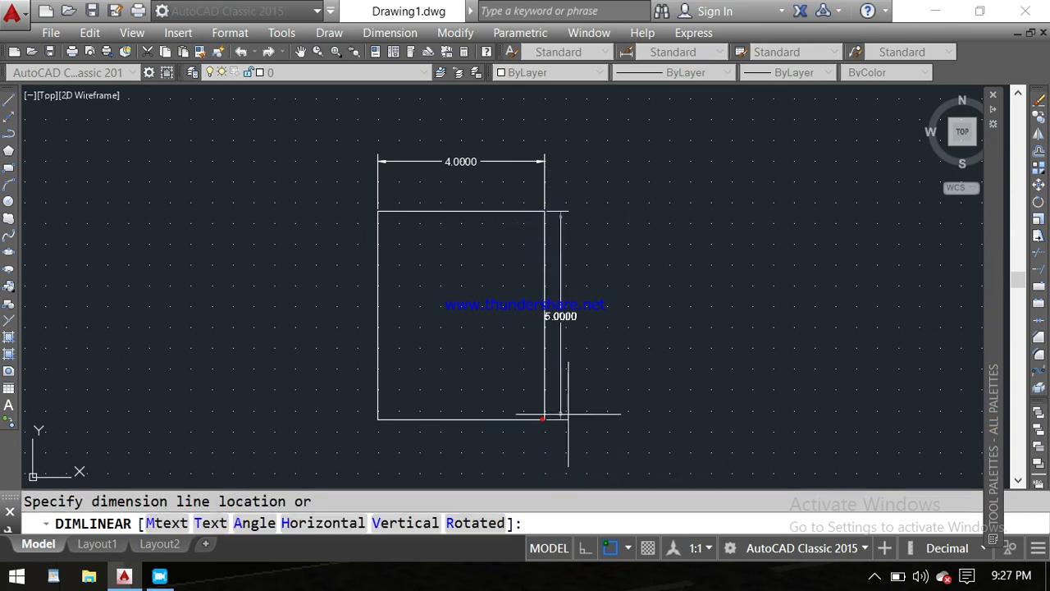
{"action": "left_click", "coordinate": [570, 417]}
{"action": "scroll", "coordinate": [566, 331], "scroll_direction": "up", "scroll_amount": 4}
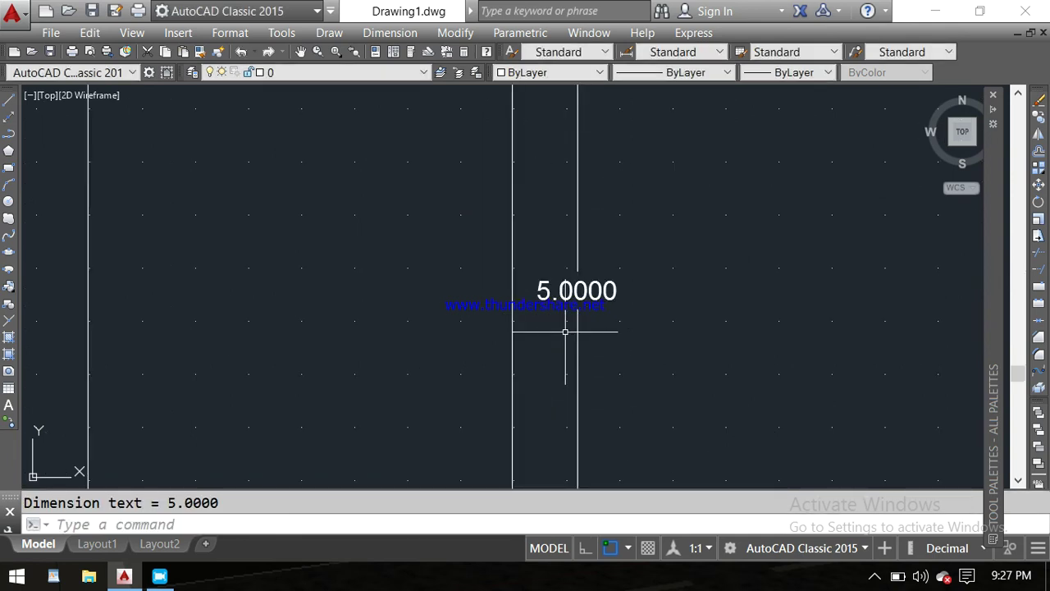
{"action": "scroll", "coordinate": [565, 332], "scroll_direction": "down", "scroll_amount": 4}
Step: Erase the rectangle and both its dimensions with a selection window
{"action": "left_click", "coordinate": [546, 150]}
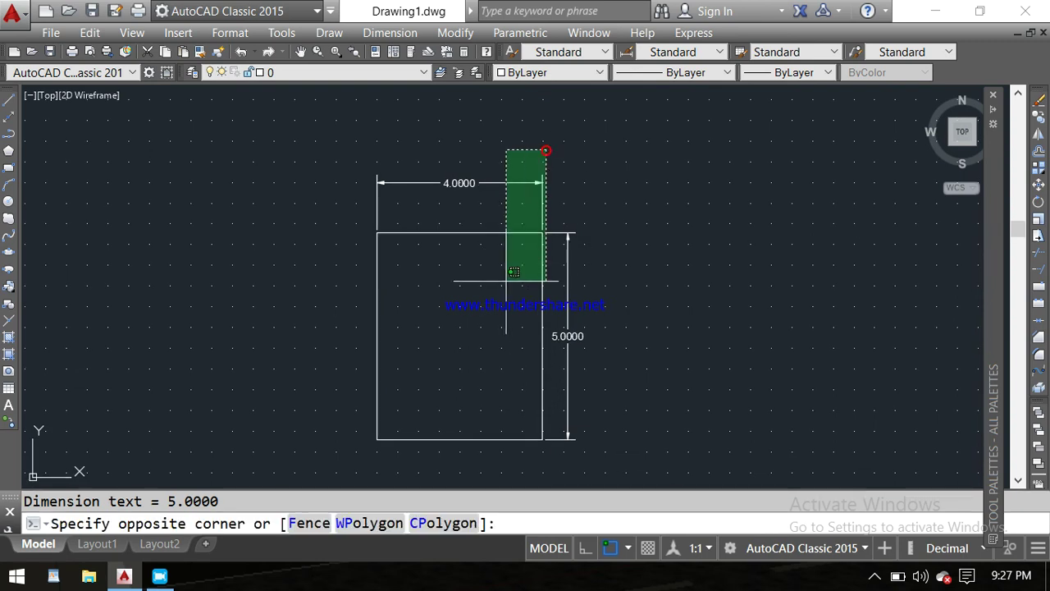
{"action": "left_click", "coordinate": [478, 327]}
{"action": "key", "text": "Delete"}
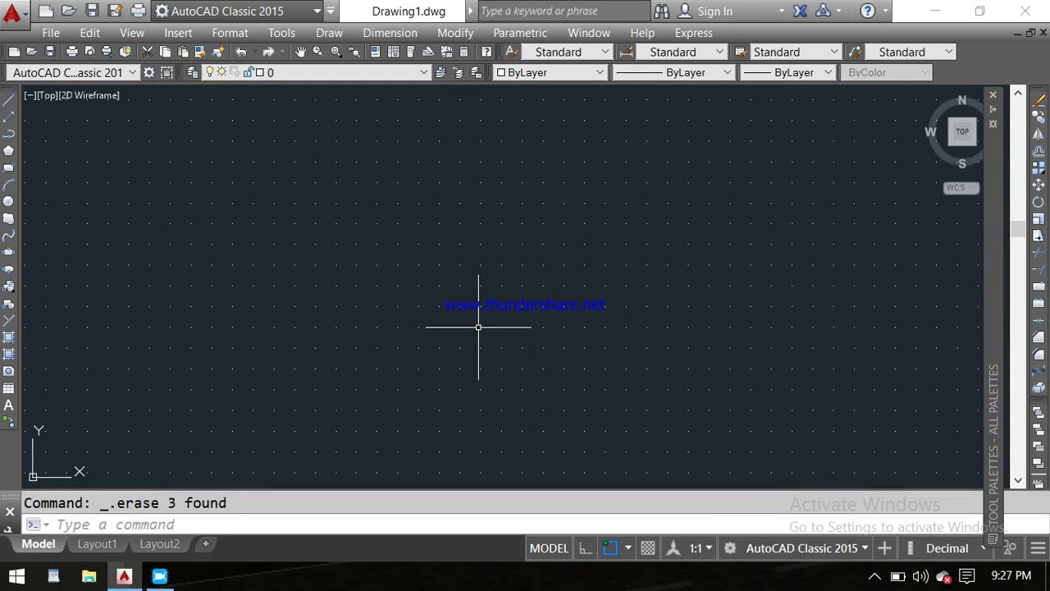
Step: Draw a three-point arc with the Arc tool, then select and delete it
{"action": "left_click", "coordinate": [6, 186]}
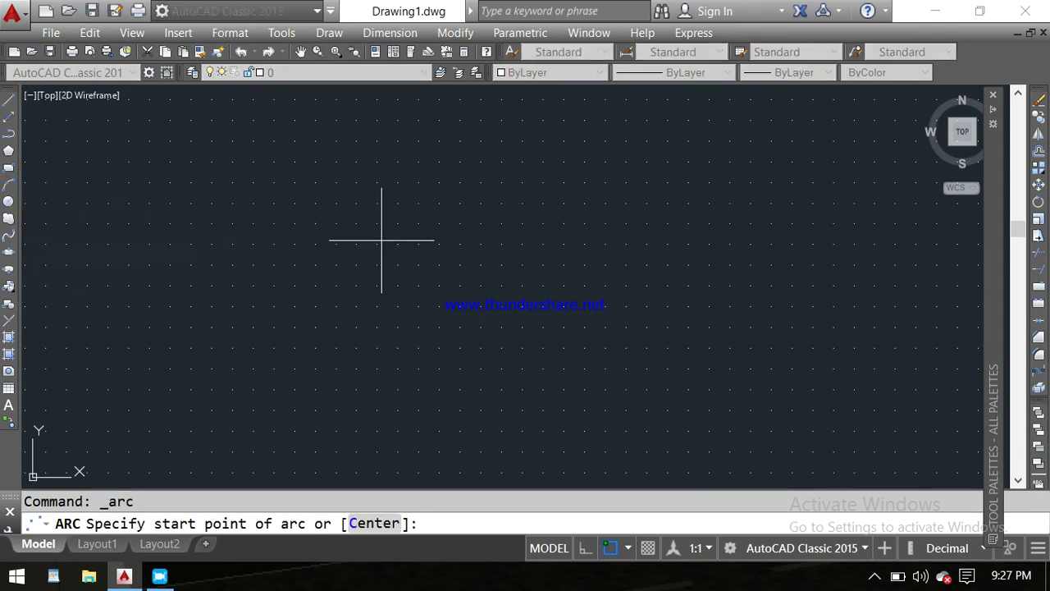
{"action": "left_click", "coordinate": [379, 269]}
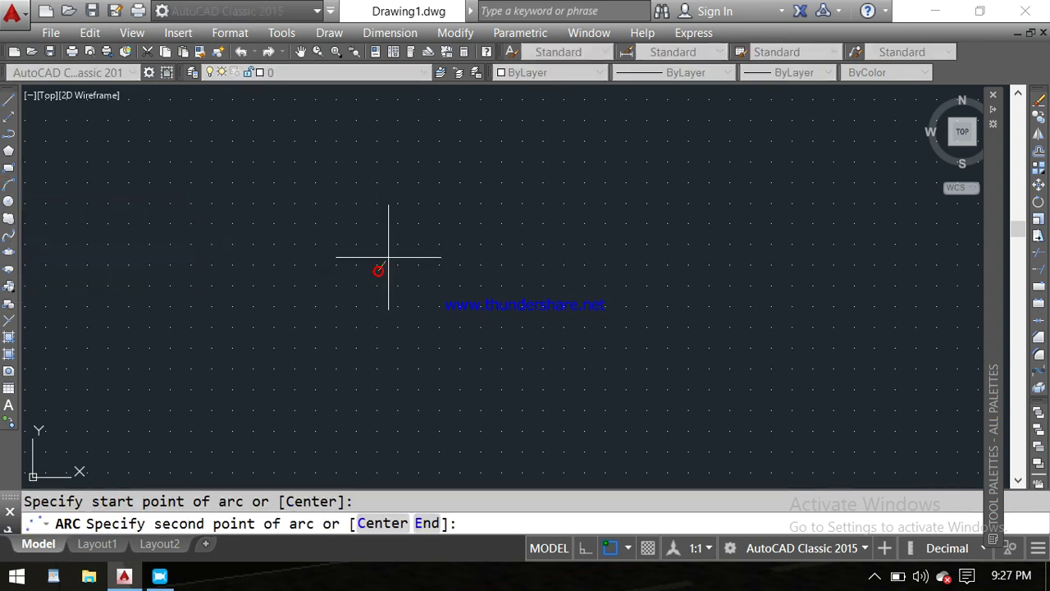
{"action": "left_click", "coordinate": [440, 194]}
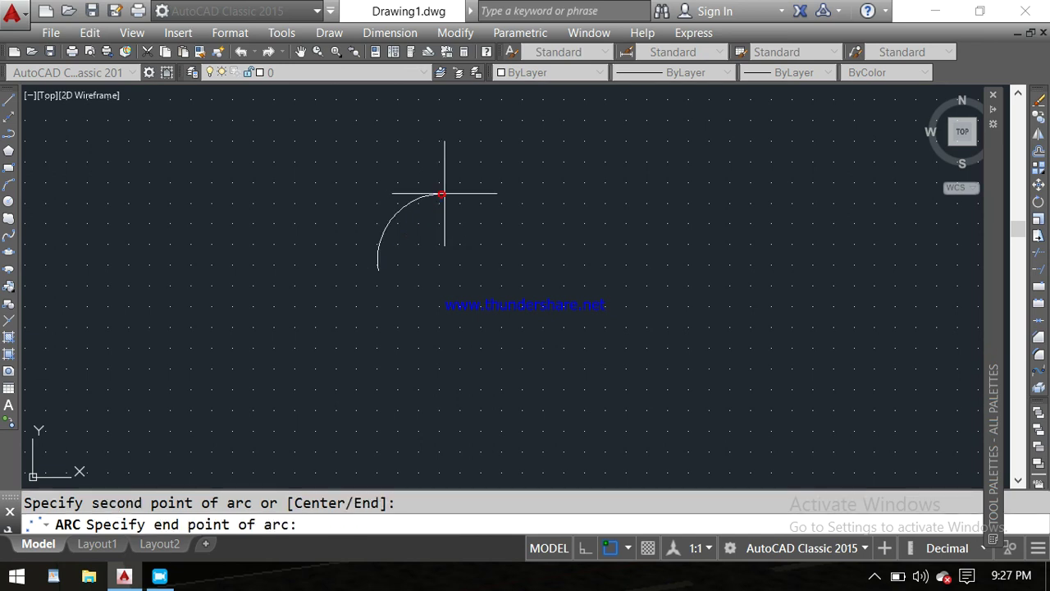
{"action": "left_click", "coordinate": [654, 249]}
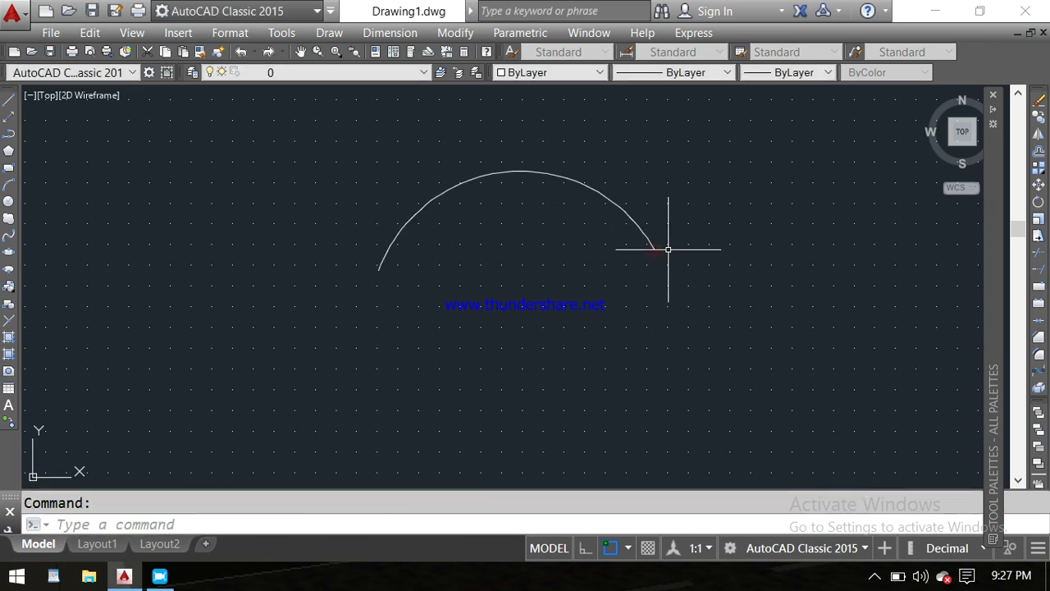
{"action": "left_click", "coordinate": [664, 189]}
{"action": "left_click", "coordinate": [469, 244]}
{"action": "key", "text": "Delete"}
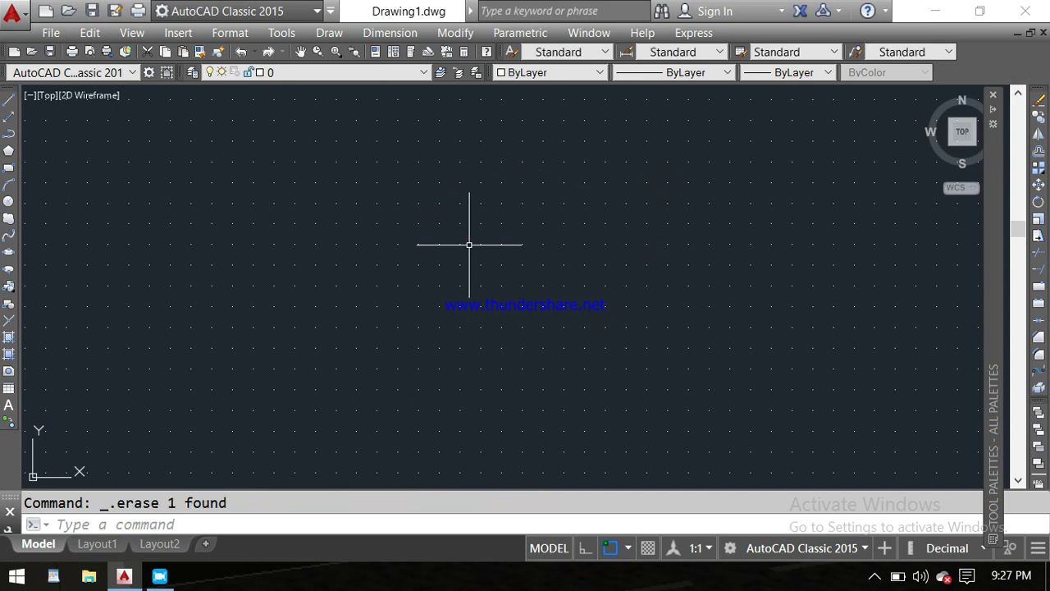
Step: Draw and delete a second three-point arc, then start another arc
{"action": "type", "text": "a"}
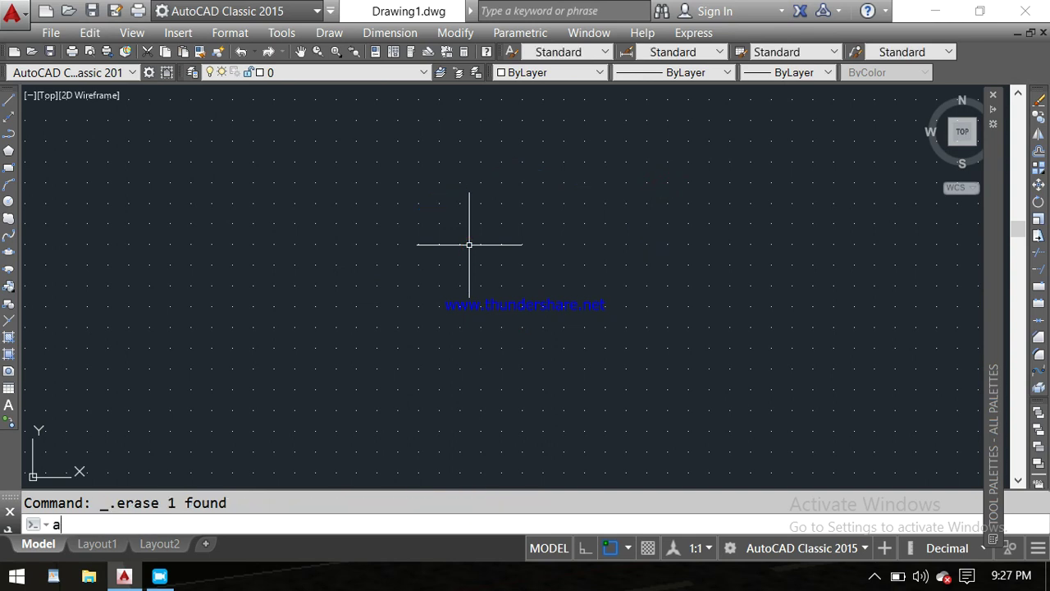
{"action": "key", "text": "Return"}
{"action": "left_click", "coordinate": [428, 268]}
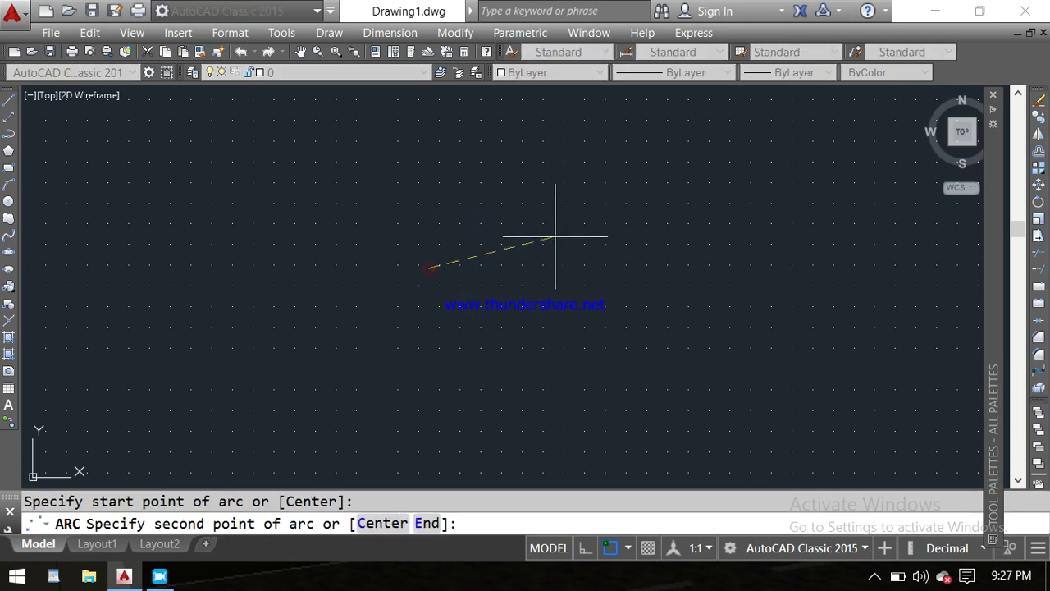
{"action": "left_click", "coordinate": [486, 174]}
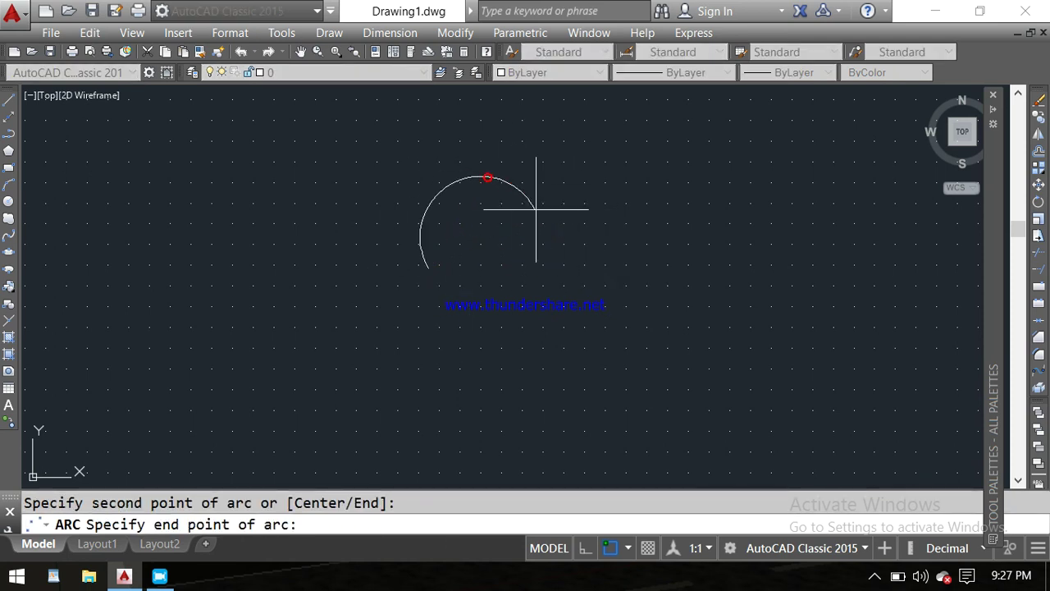
{"action": "left_click", "coordinate": [654, 246]}
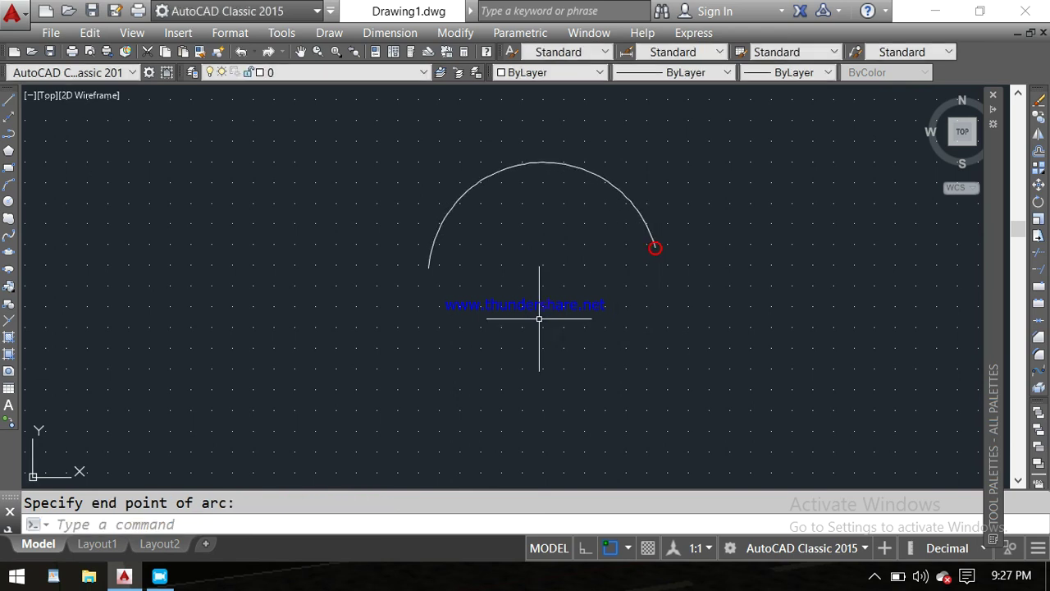
{"action": "left_click", "coordinate": [582, 168]}
{"action": "key", "text": "Delete"}
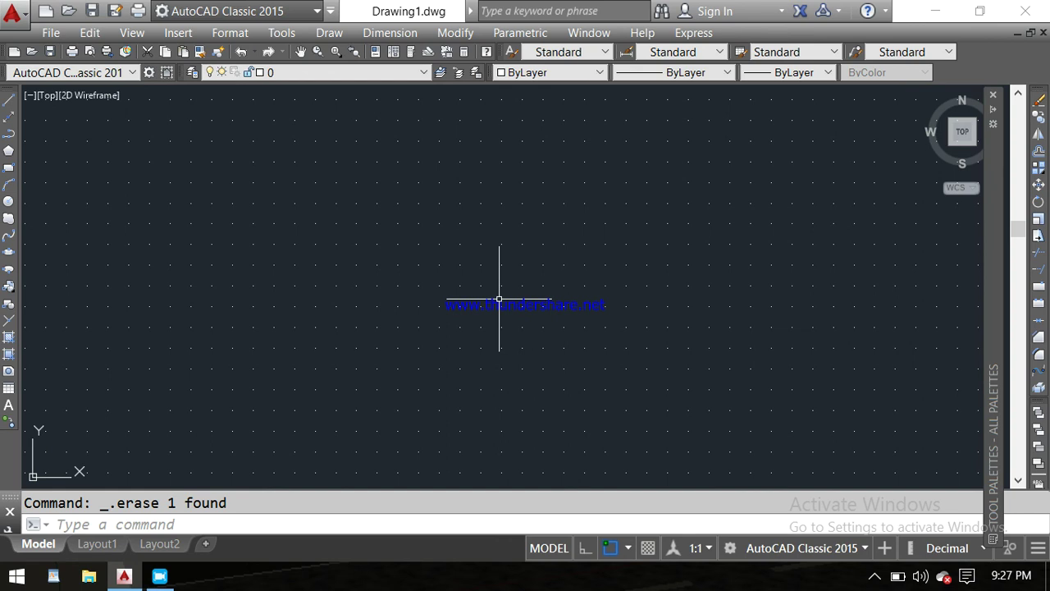
{"action": "type", "text": "a"}
{"action": "key", "text": "Return"}
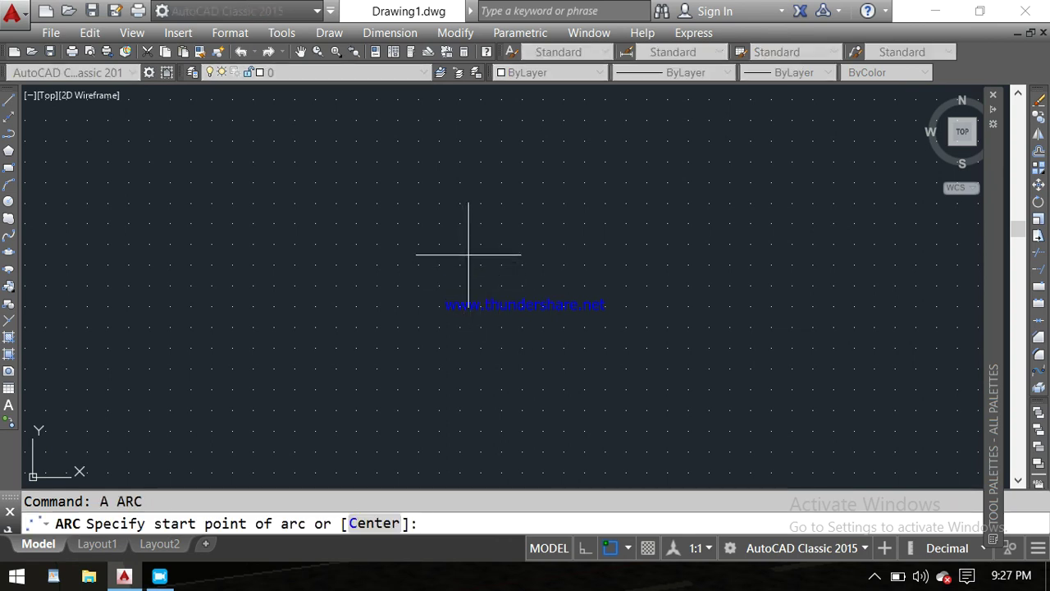
Step: Draw a half-circle arc by start, centre and end points, then delete it
{"action": "left_click", "coordinate": [468, 255]}
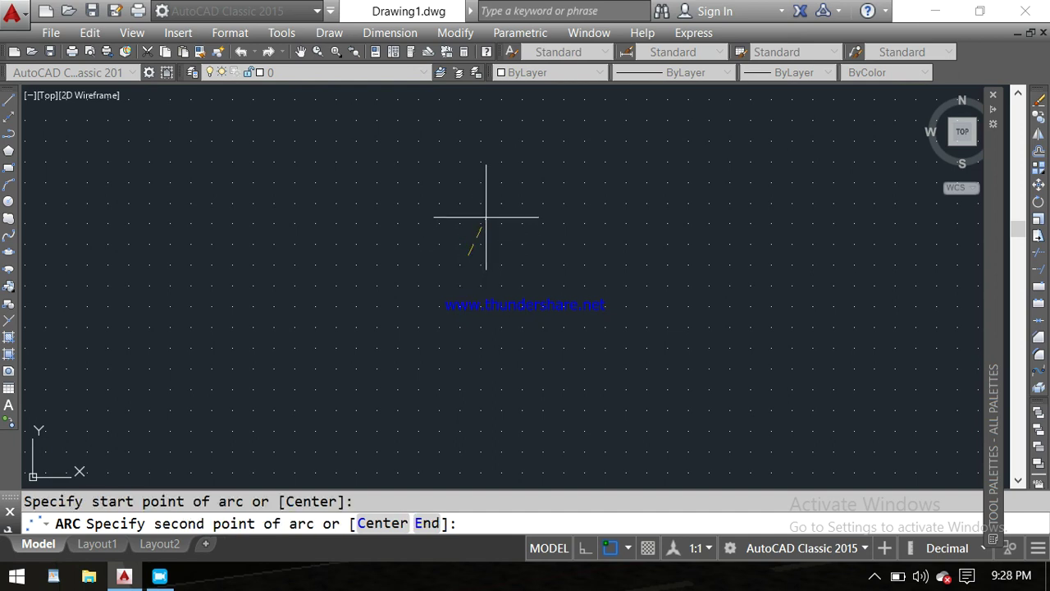
{"action": "type", "text": "c"}
{"action": "key", "text": "Return"}
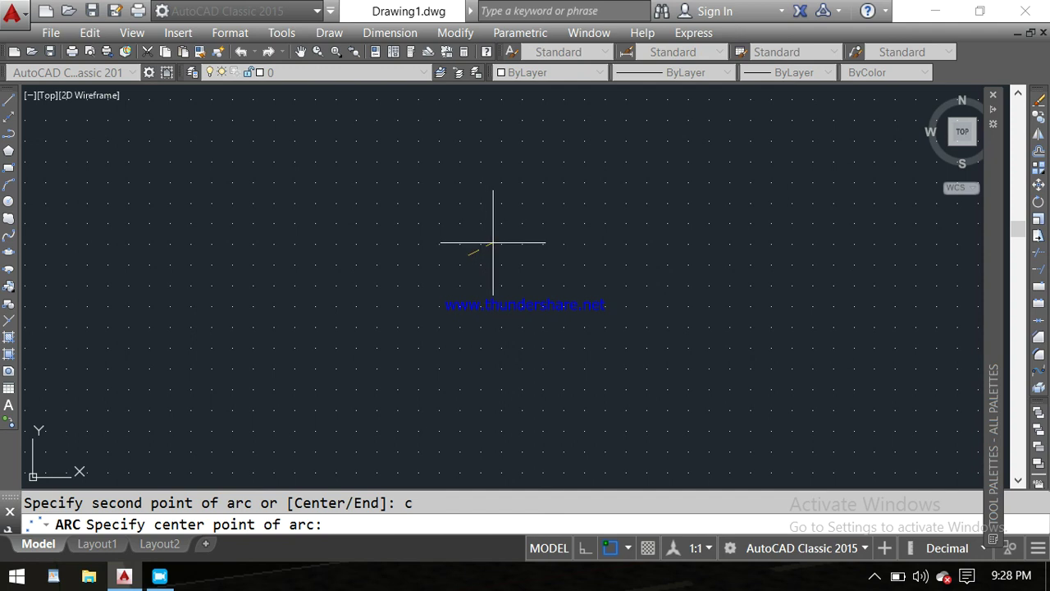
{"action": "left_click", "coordinate": [621, 256]}
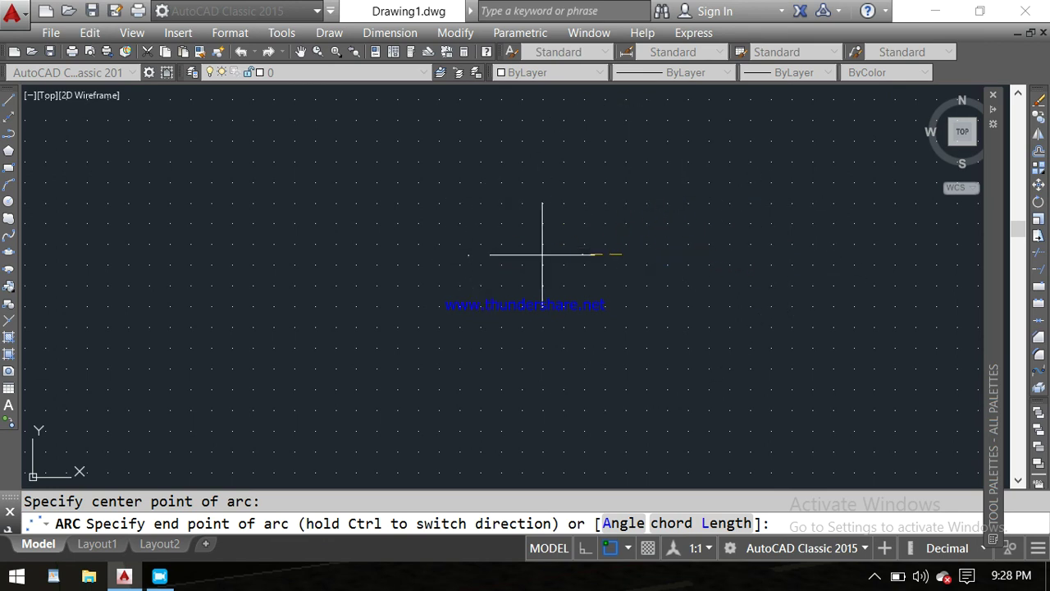
{"action": "left_click", "coordinate": [810, 250]}
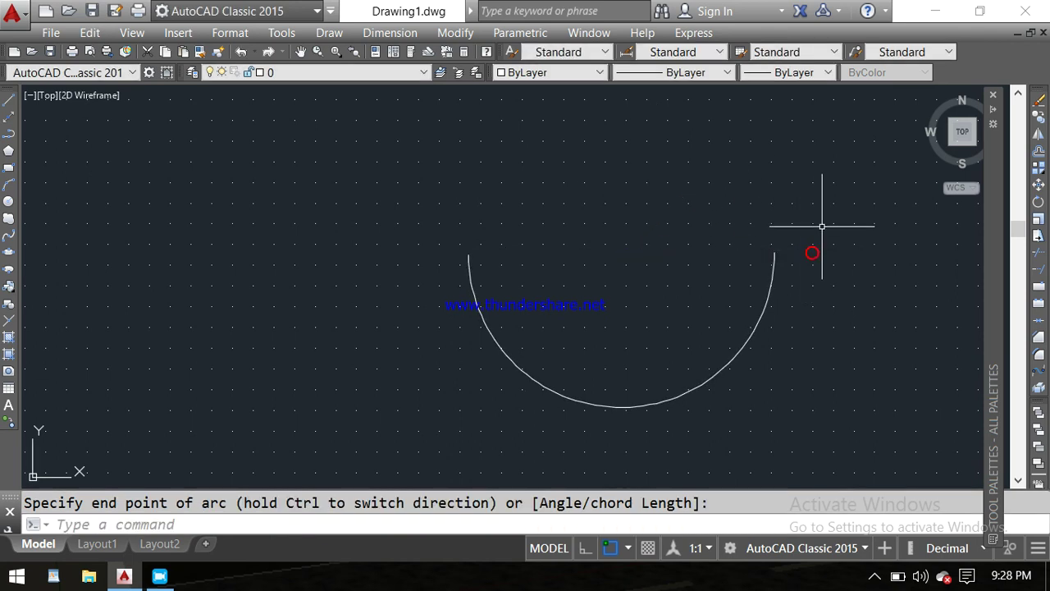
{"action": "left_click", "coordinate": [636, 407]}
{"action": "key", "text": "Delete"}
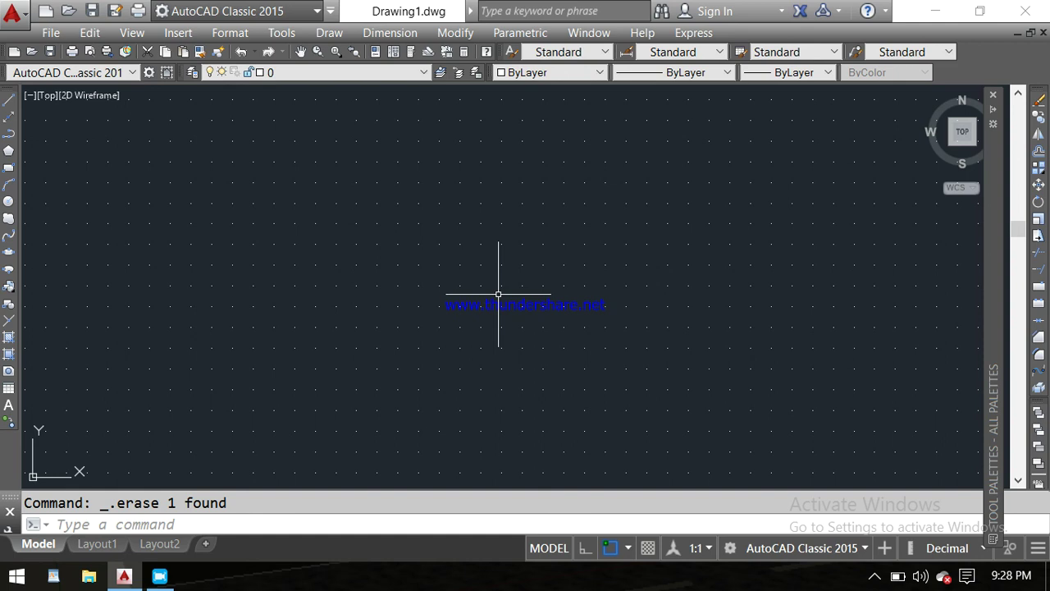
Step: Draw an arc through start, second and end points with the A command
{"action": "type", "text": "a"}
{"action": "key", "text": "Return"}
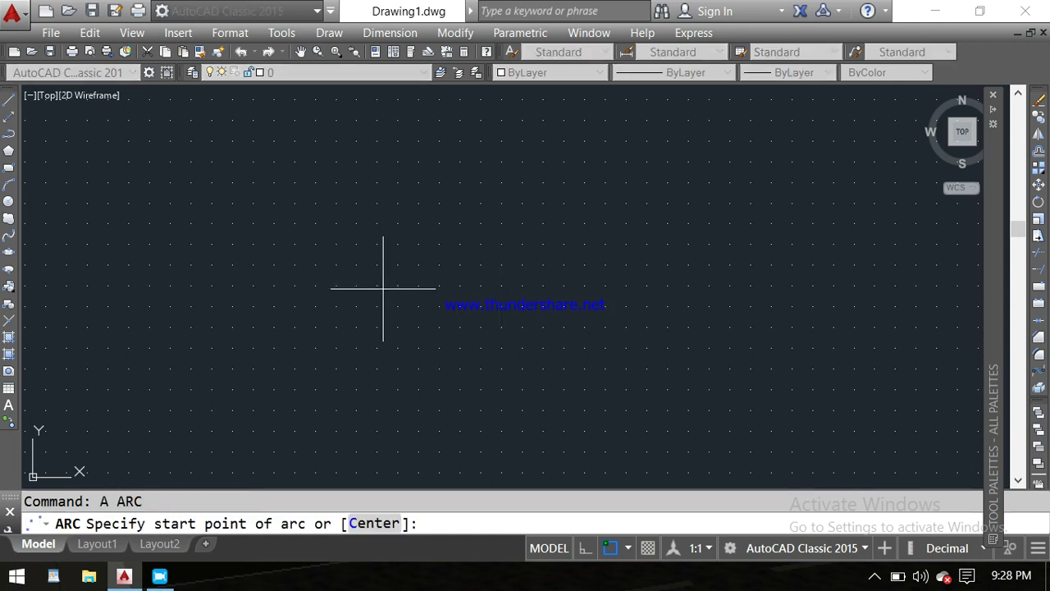
{"action": "left_click", "coordinate": [383, 289]}
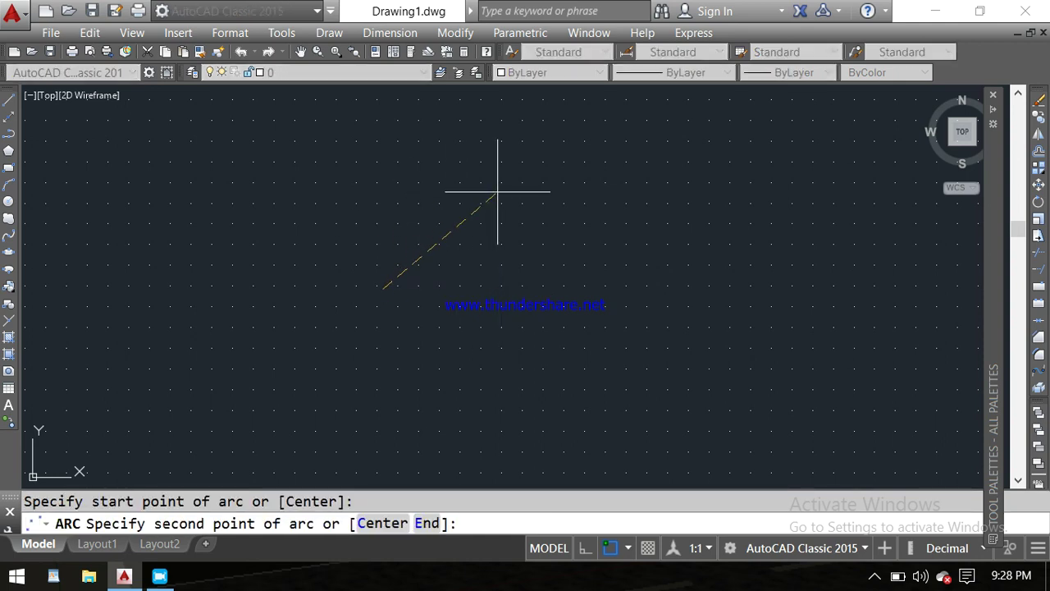
{"action": "left_click", "coordinate": [522, 168]}
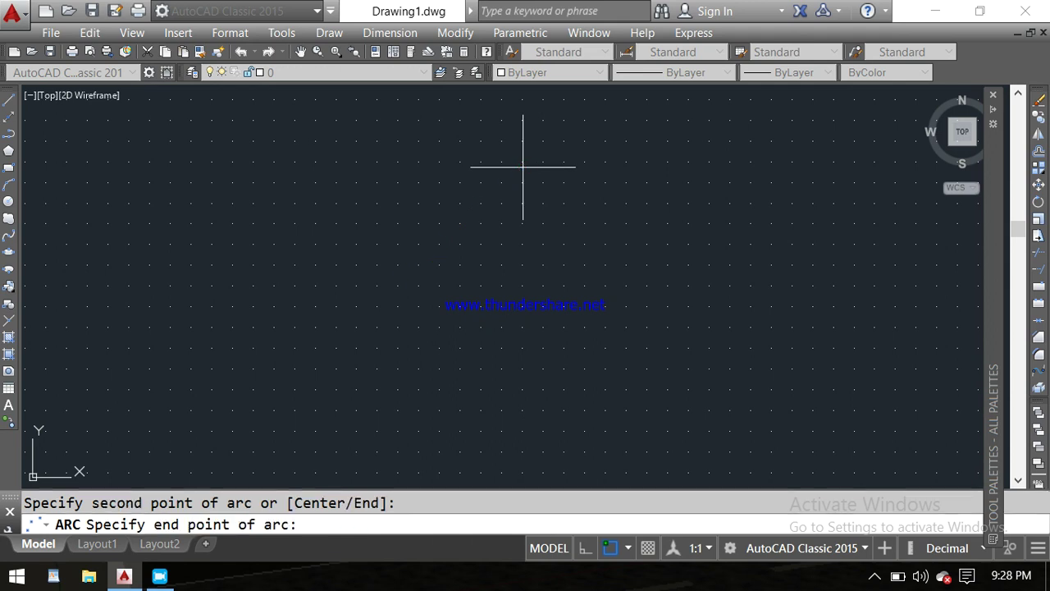
{"action": "left_click", "coordinate": [768, 303]}
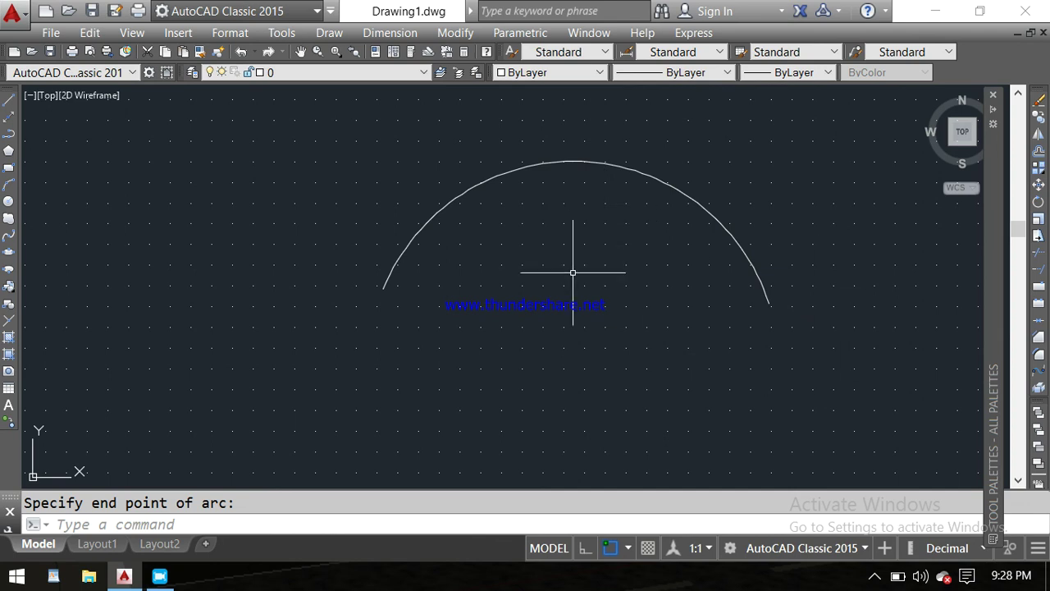
Step: Delete the arc and zoom out over the empty canvas
{"action": "left_click", "coordinate": [642, 174]}
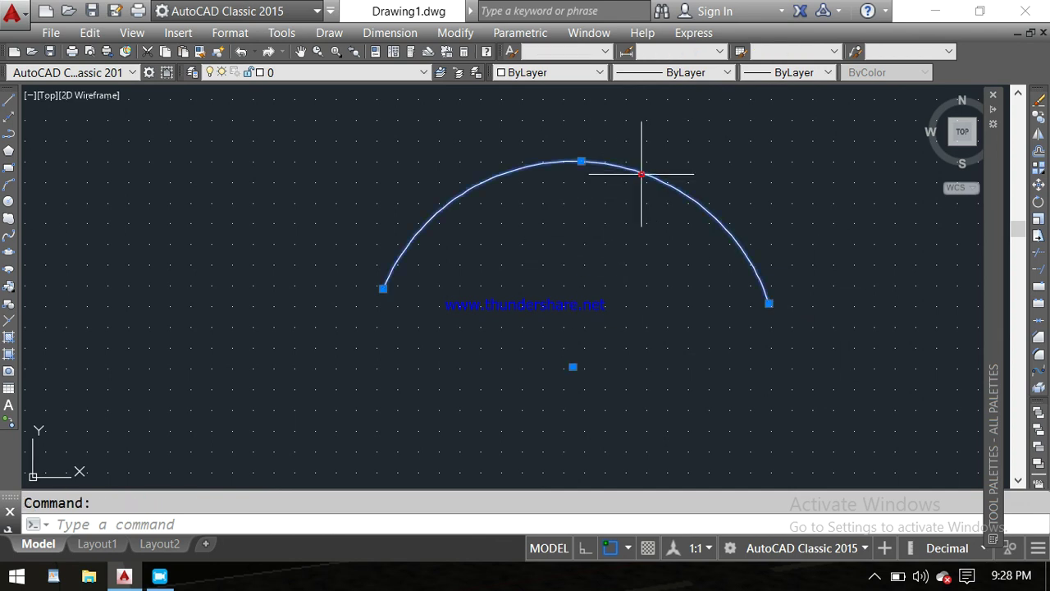
{"action": "key", "text": "Delete"}
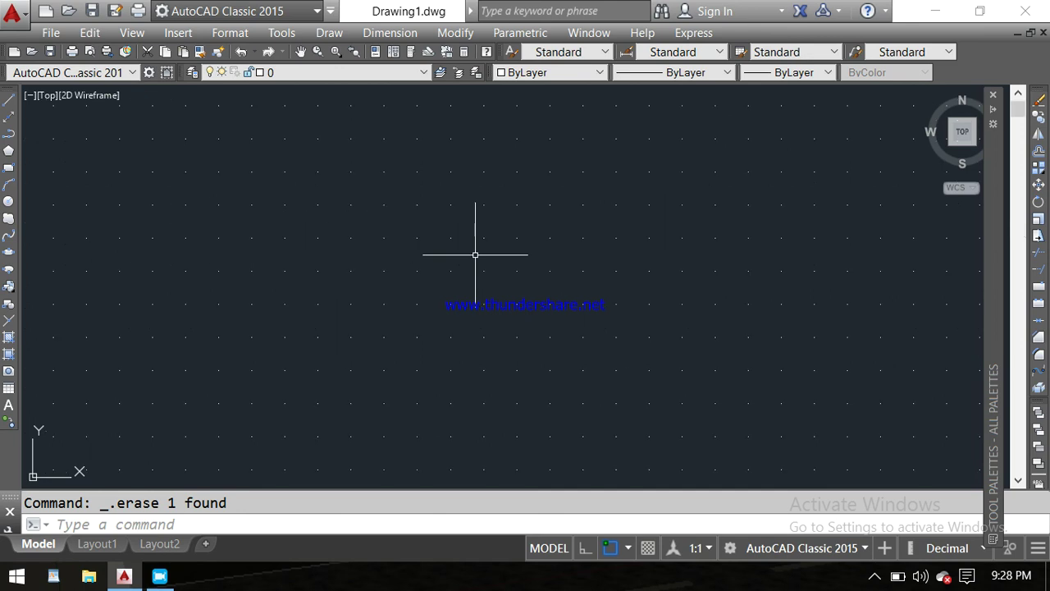
{"action": "scroll", "coordinate": [475, 255], "scroll_direction": "down", "scroll_amount": 4}
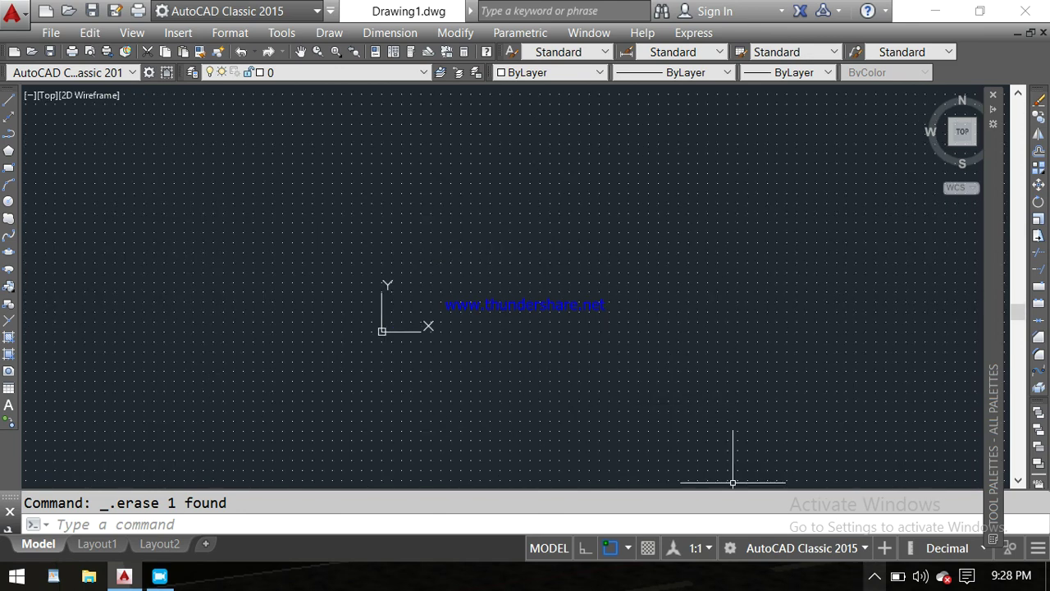
{"action": "left_click", "coordinate": [875, 576]}
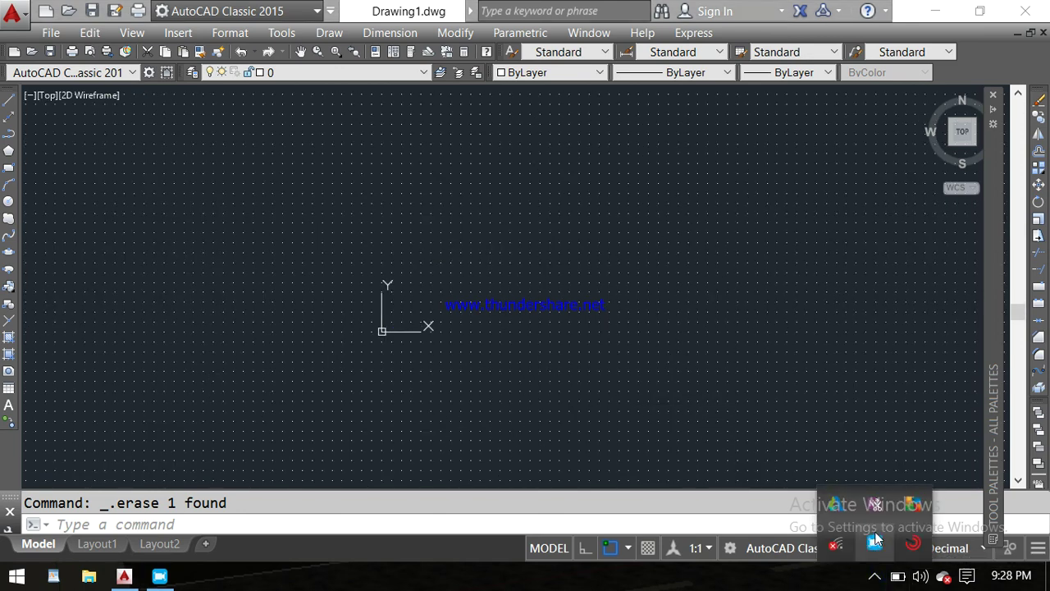
{"action": "right_click", "coordinate": [875, 544]}
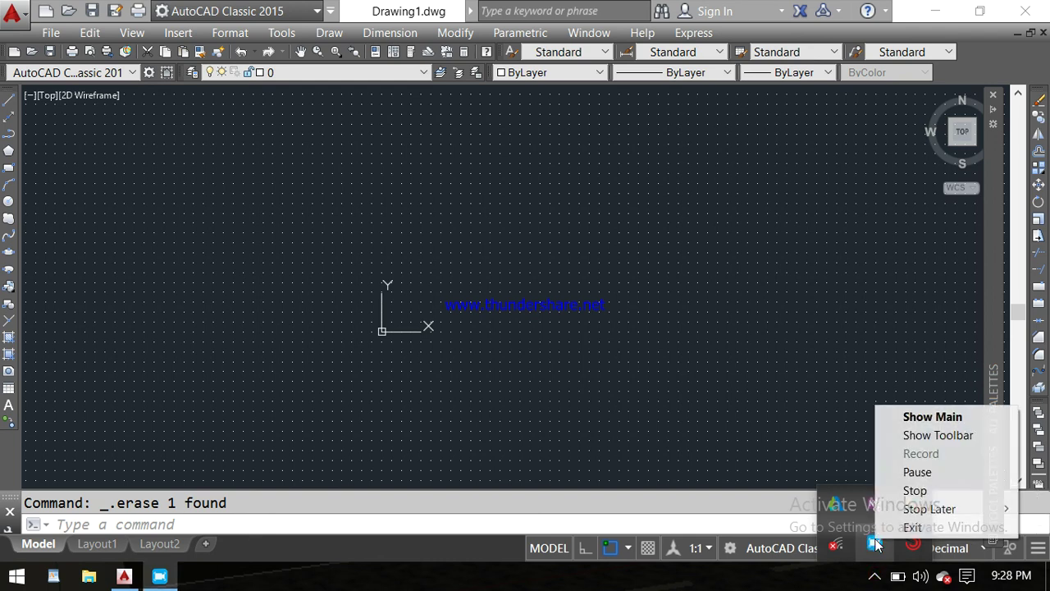